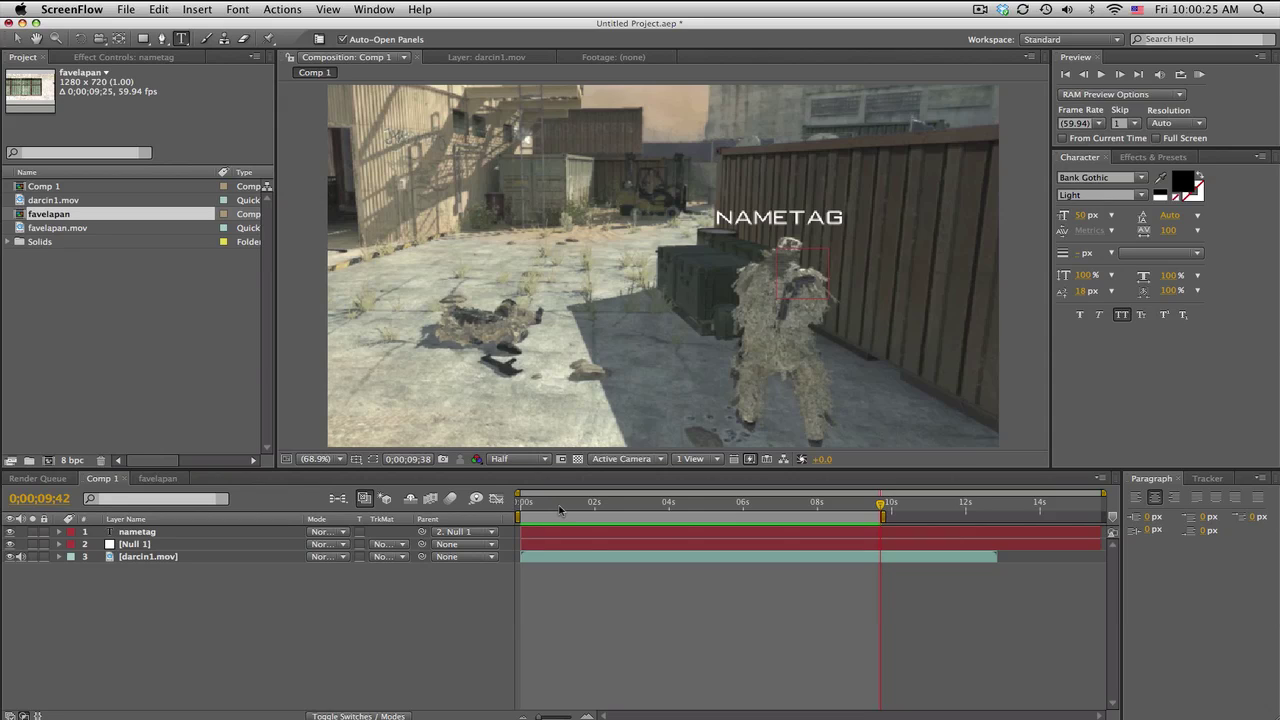
Step: Stop the preview, check Comp 1 near 5 seconds, then RAM-preview the favelapan composition
click(1201, 80)
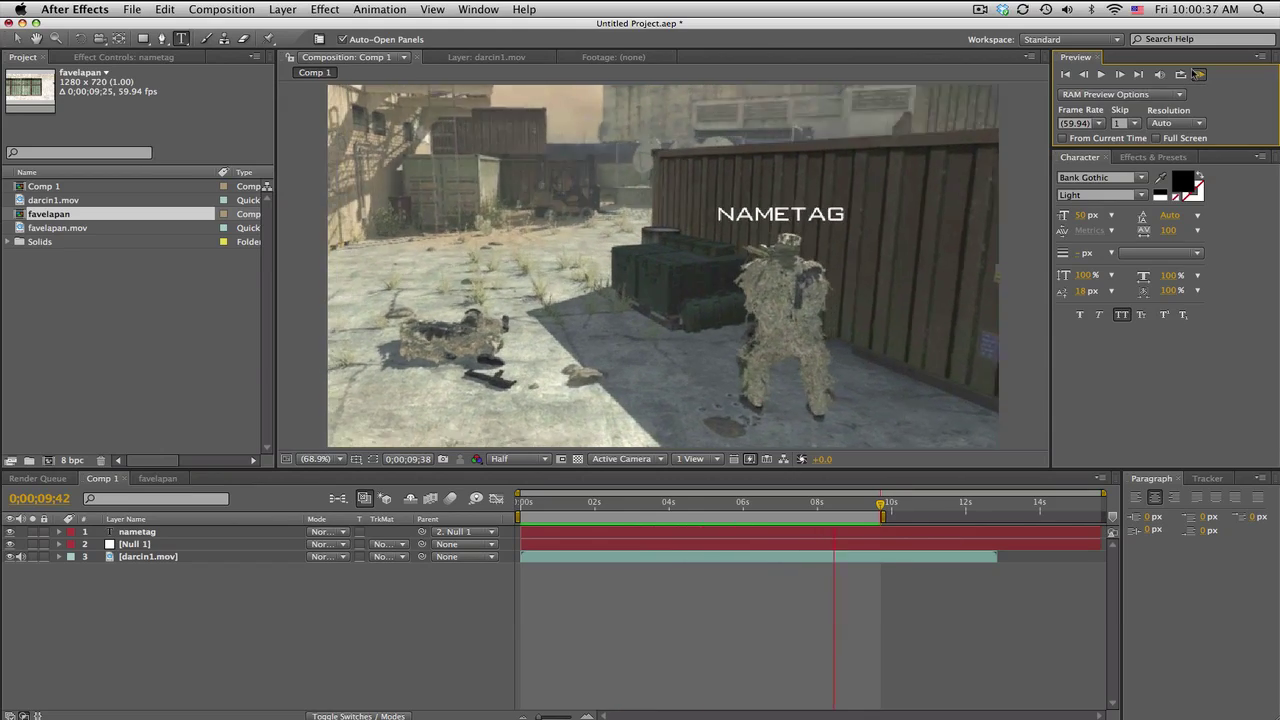
click(724, 503)
mouse_move(733, 505)
mouse_down()
mouse_move(712, 505)
mouse_move(766, 505)
mouse_move(754, 508)
mouse_up()
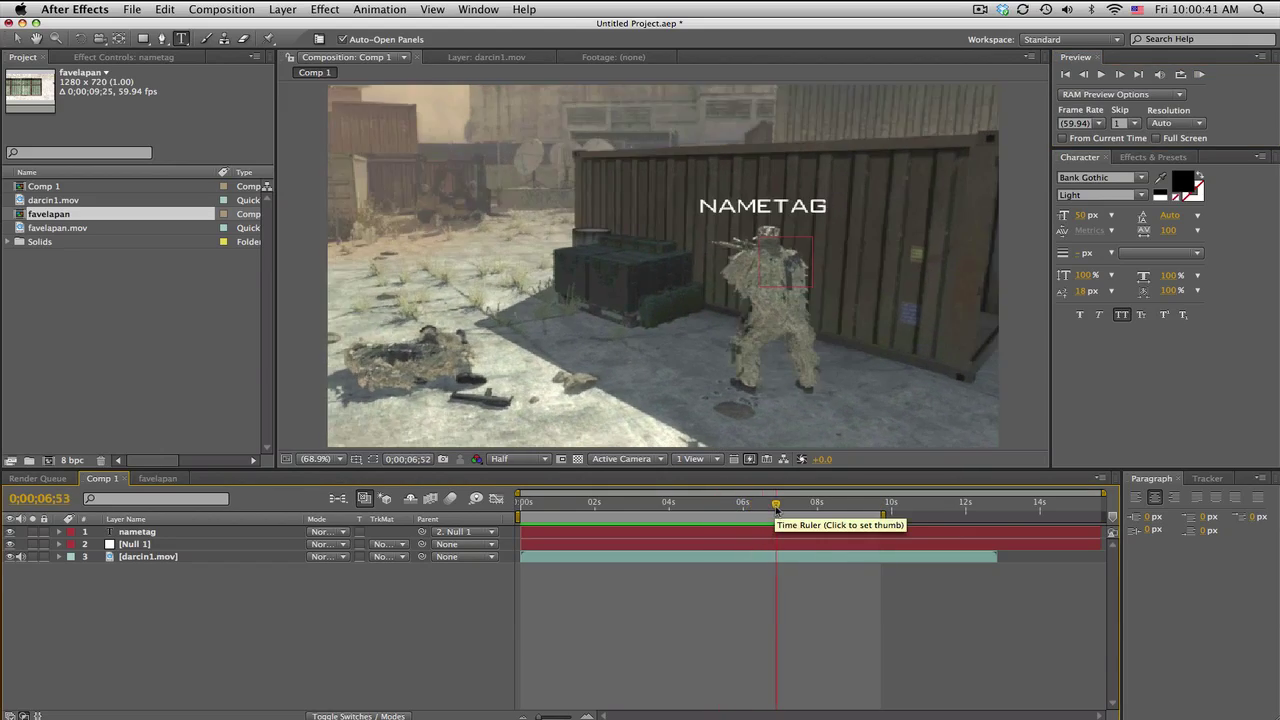
click(158, 478)
click(1200, 75)
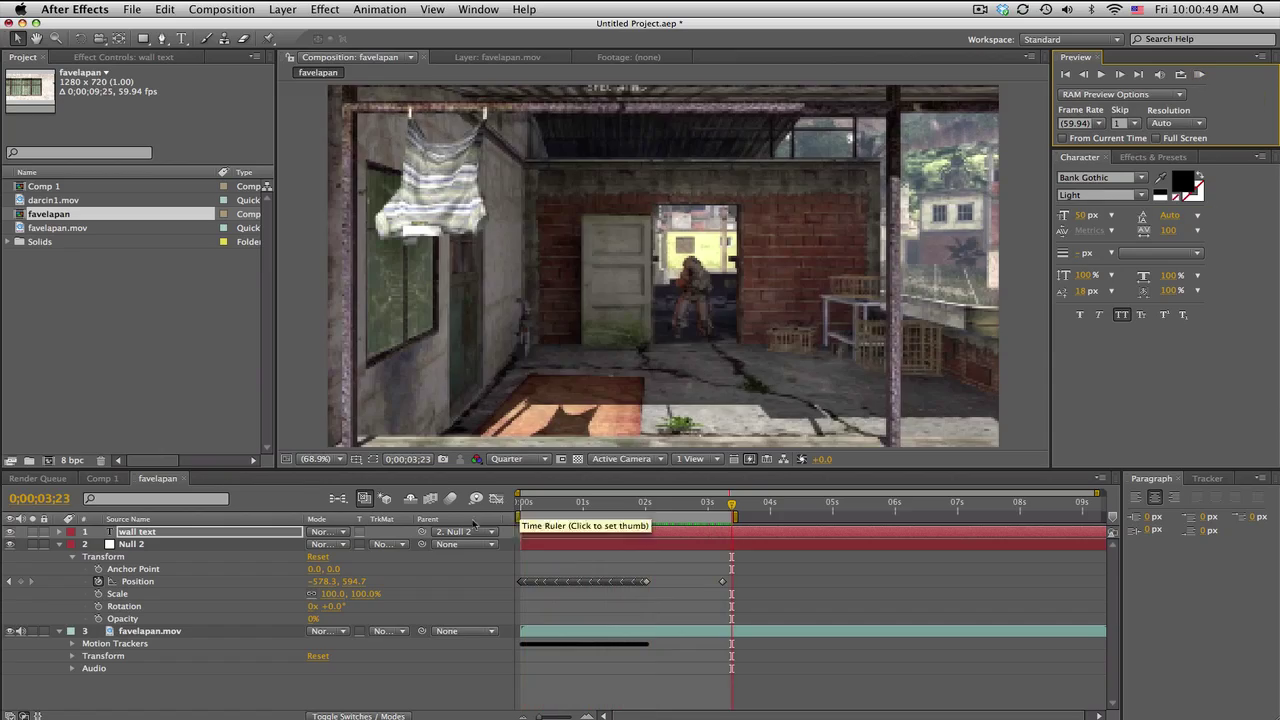
Step: Rewind favelapan, then return to Comp 1 at 0;00;05;33 to view the NAMETAG
drag(566, 505, 663, 505)
drag(583, 501, 520, 503)
click(103, 479)
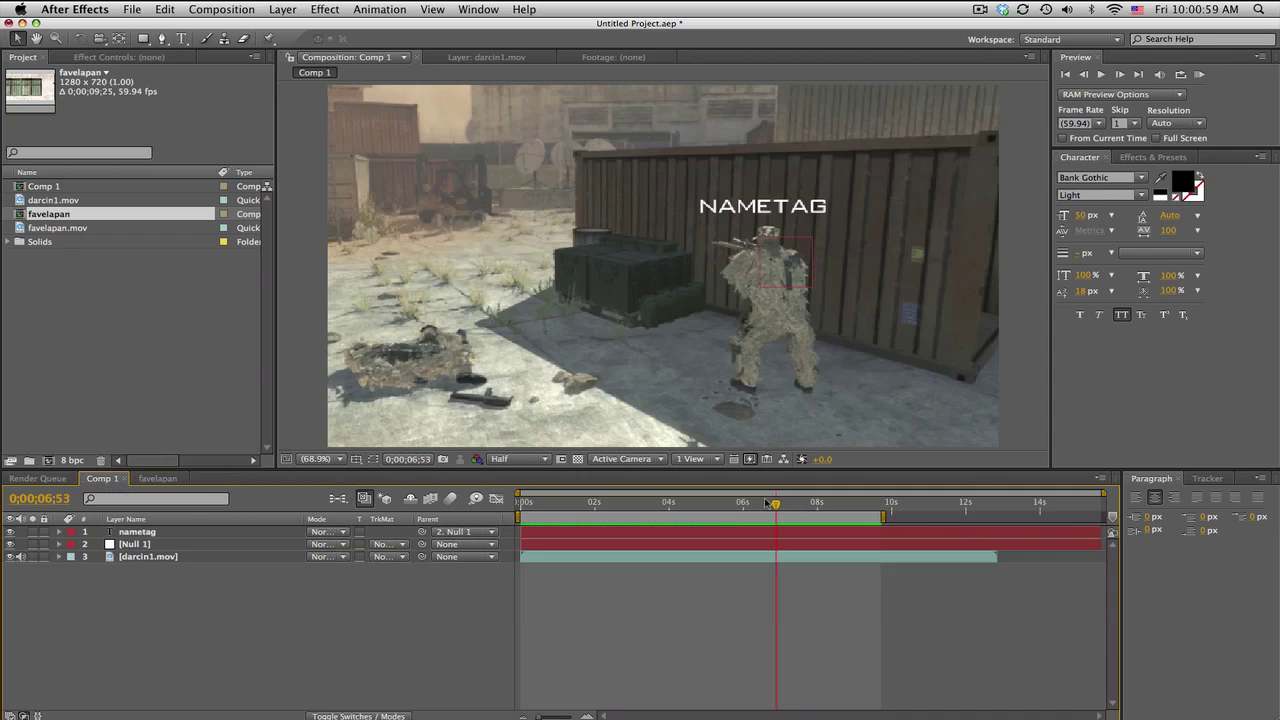
drag(776, 503, 571, 503)
click(726, 505)
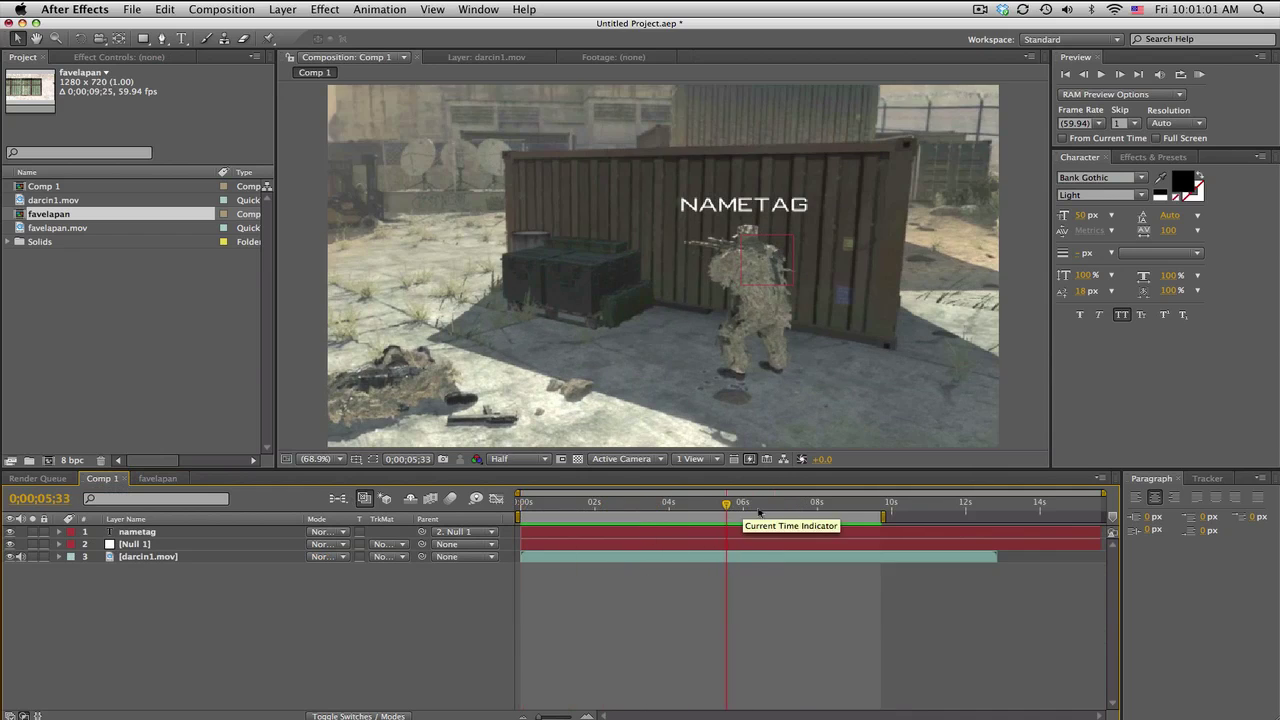
Step: Create a darcin1 composition from darcin1.mov and scrub through the footage
click(160, 309)
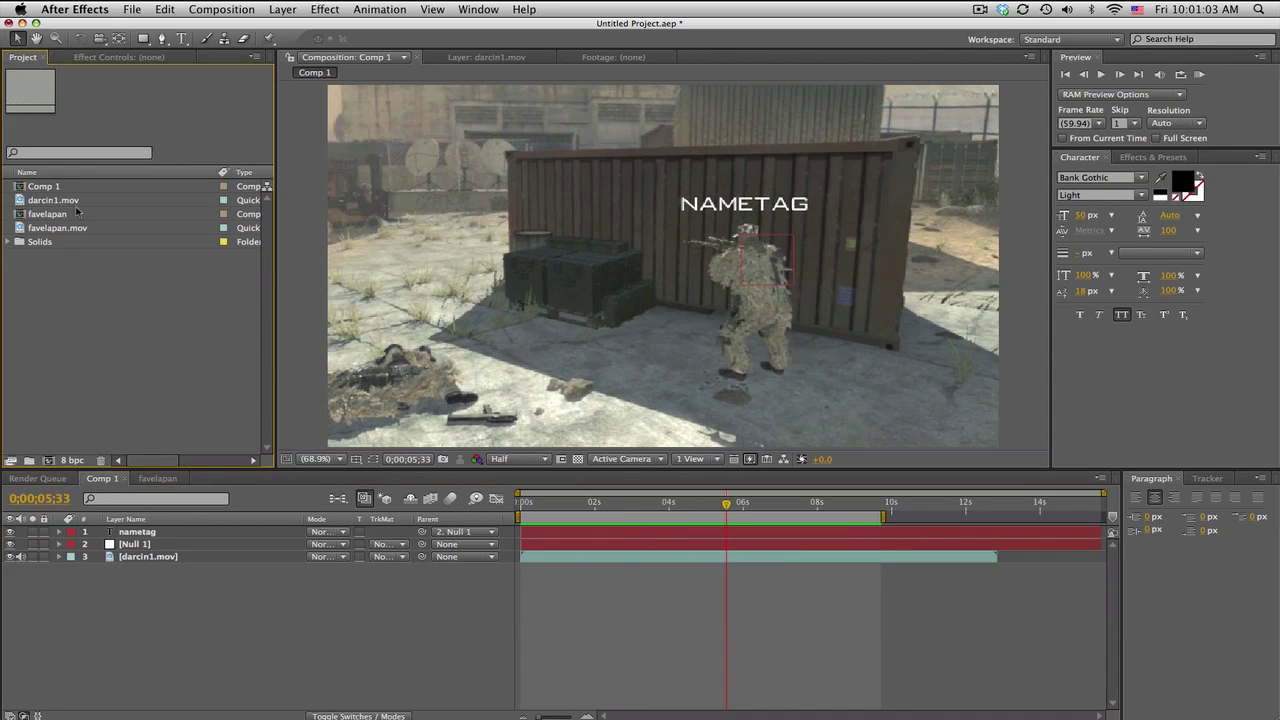
drag(71, 206, 29, 460)
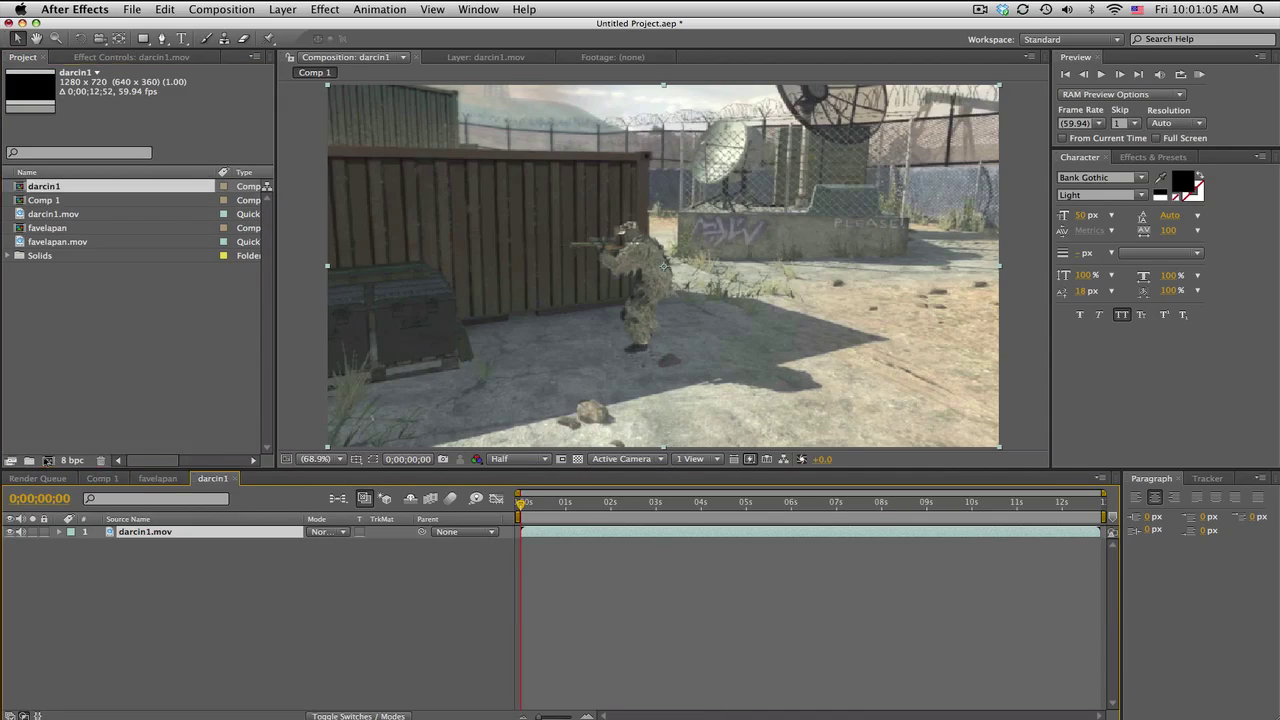
drag(519, 502, 643, 508)
Step: Close the Paragraph panel and set the viewer resolution to Full
click(1207, 479)
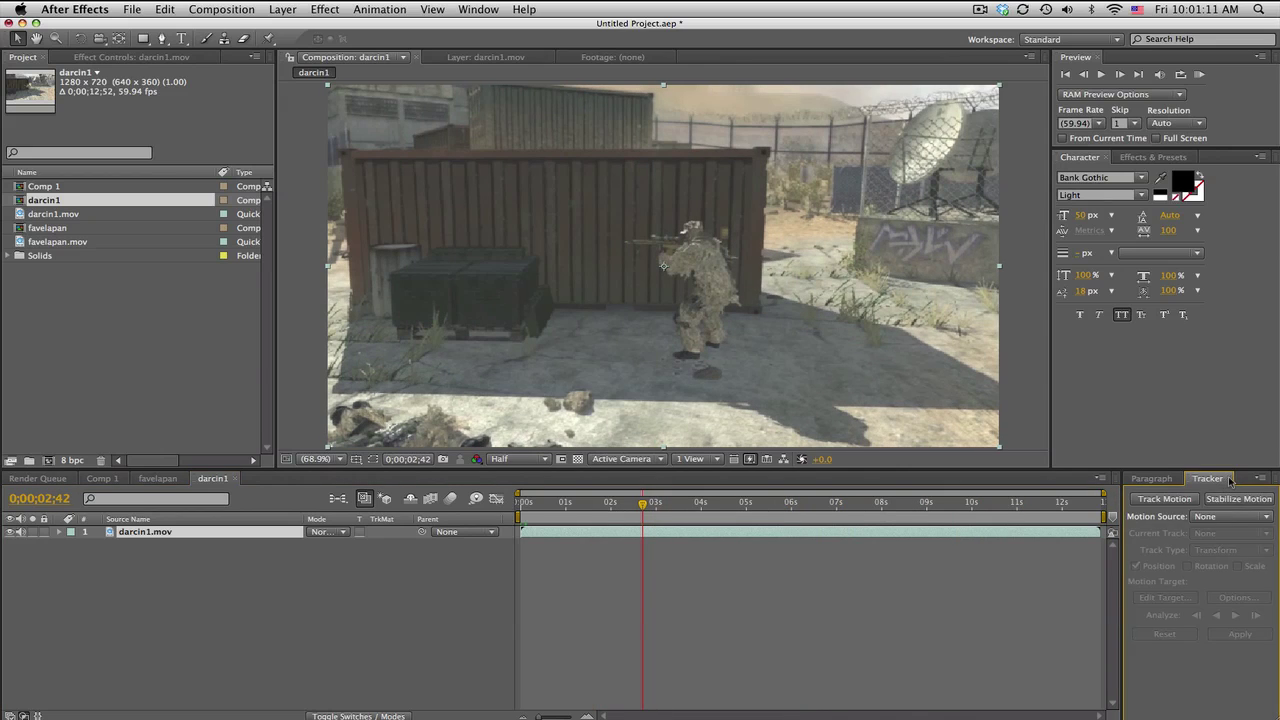
click(1179, 479)
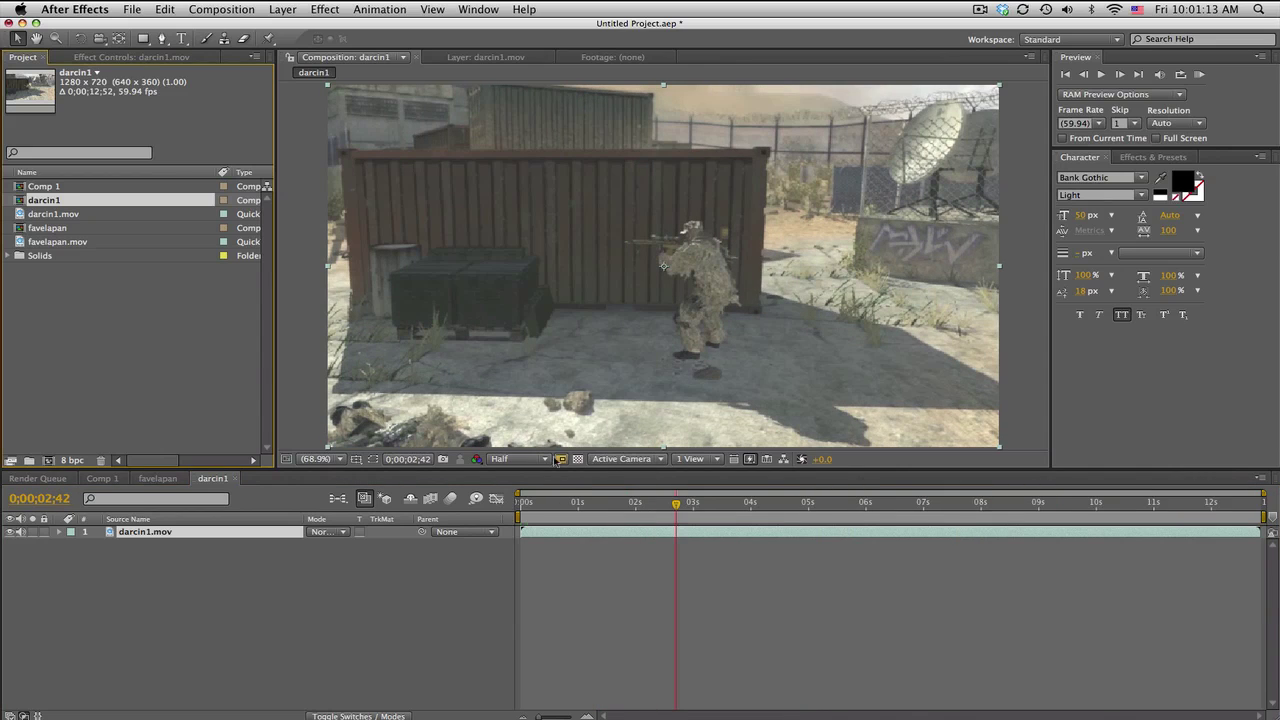
click(518, 459)
click(520, 497)
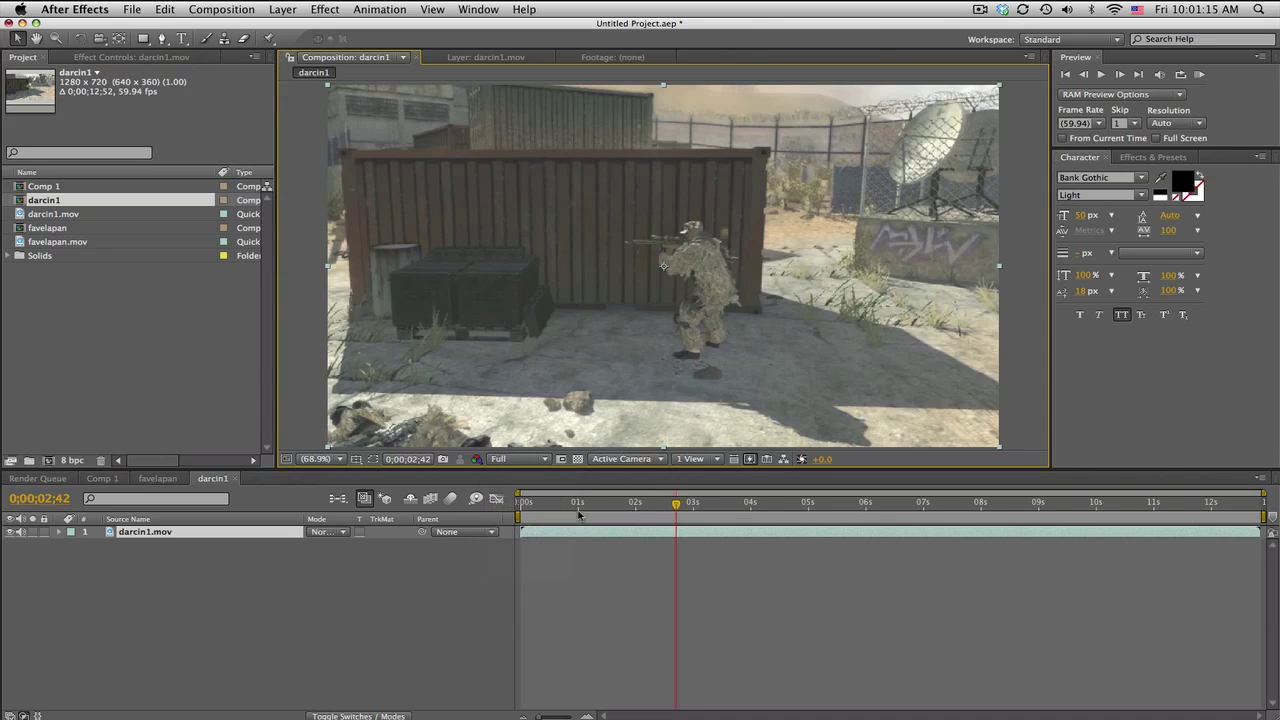
Step: At 0;00;01;51, select the darcin1.mov layer and show the Tracker panel
drag(578, 504, 628, 505)
click(654, 600)
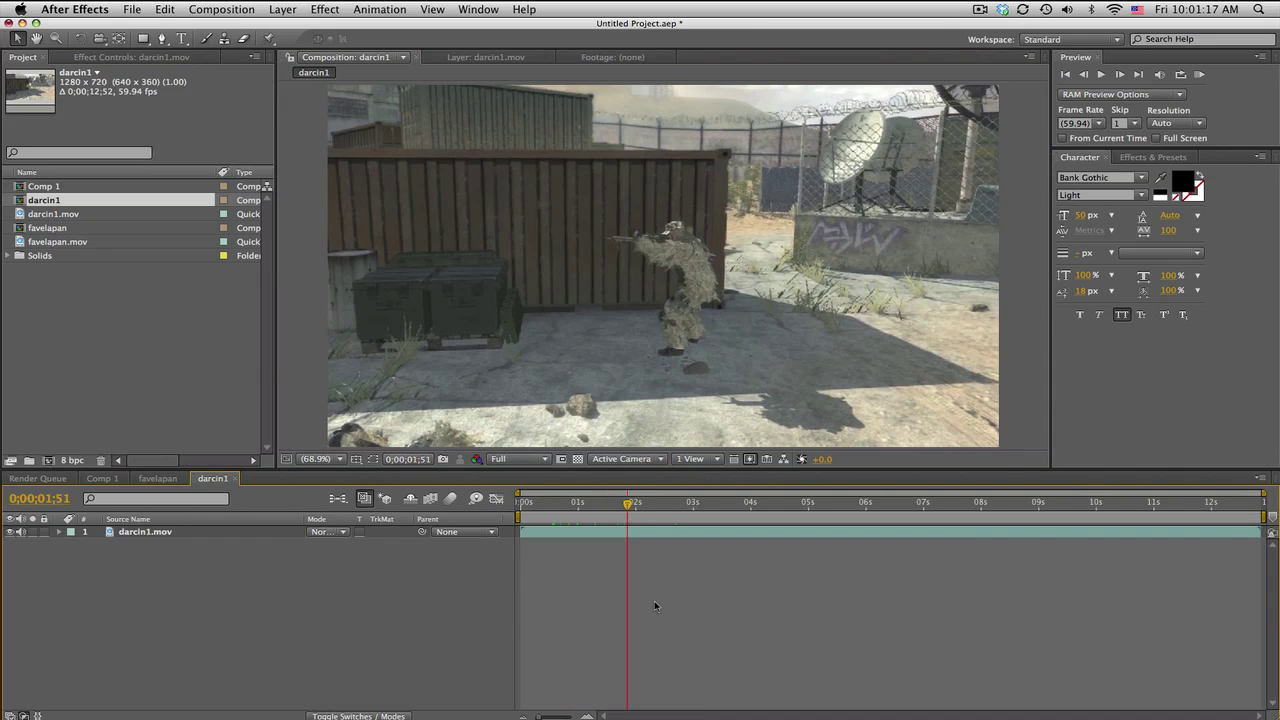
click(224, 537)
click(461, 9)
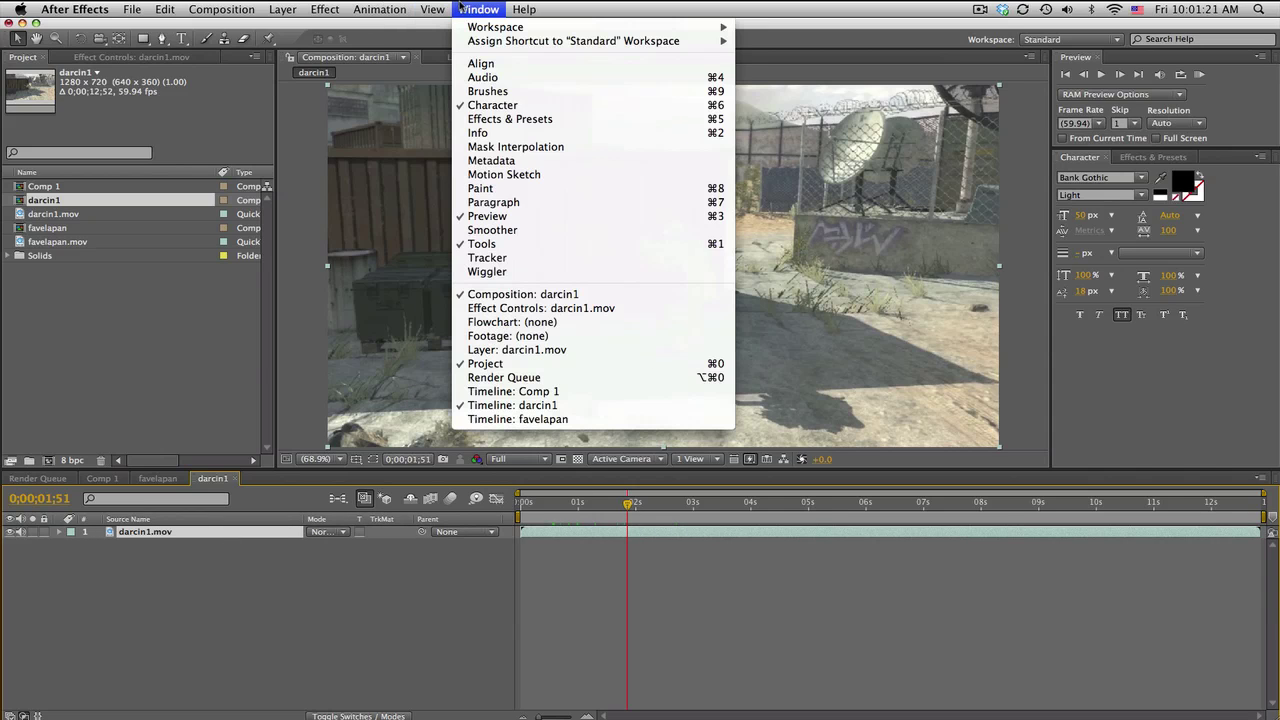
click(514, 258)
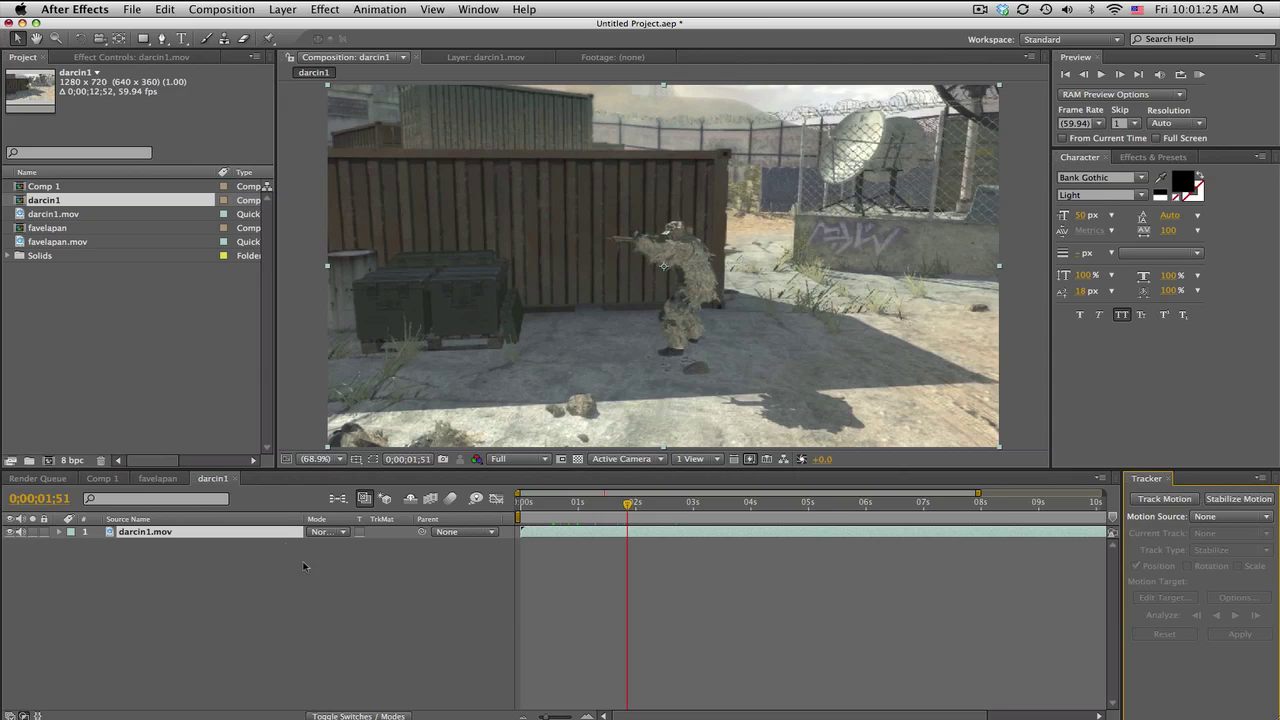
Step: Open darcin1.mov in the Layer panel and start Track Motion, creating Tracker 1
double_click(260, 532)
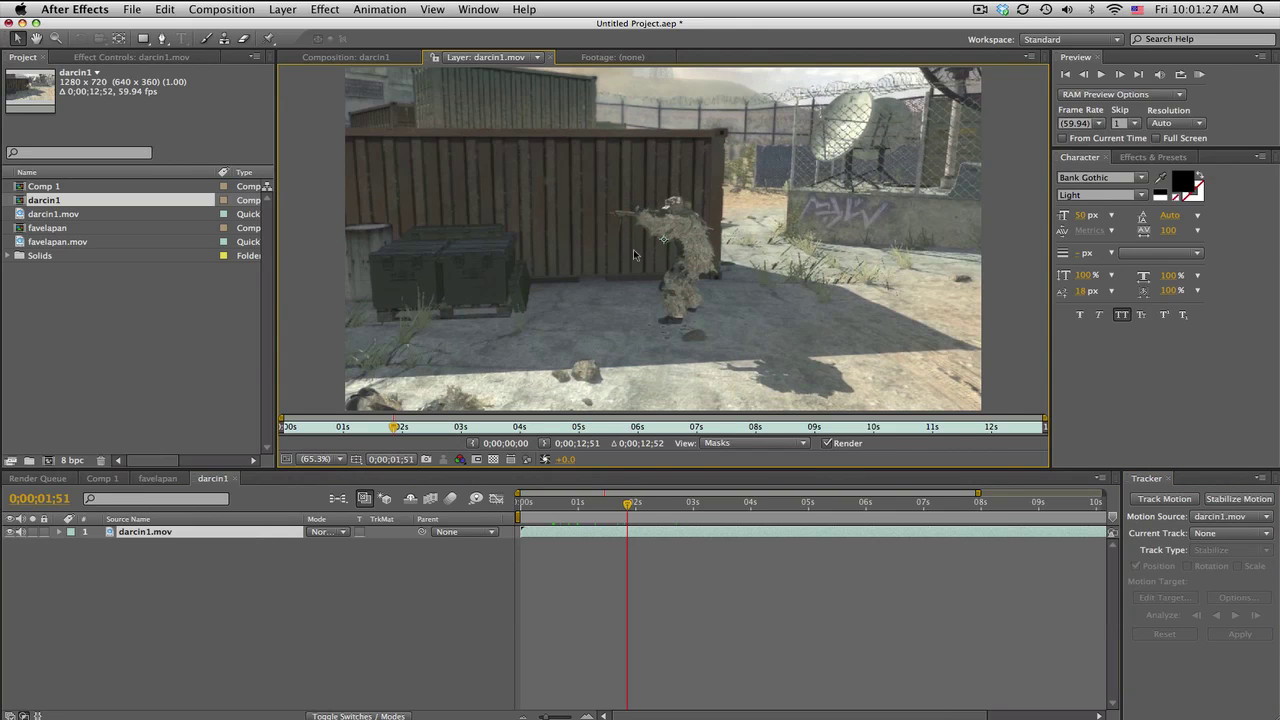
click(1162, 499)
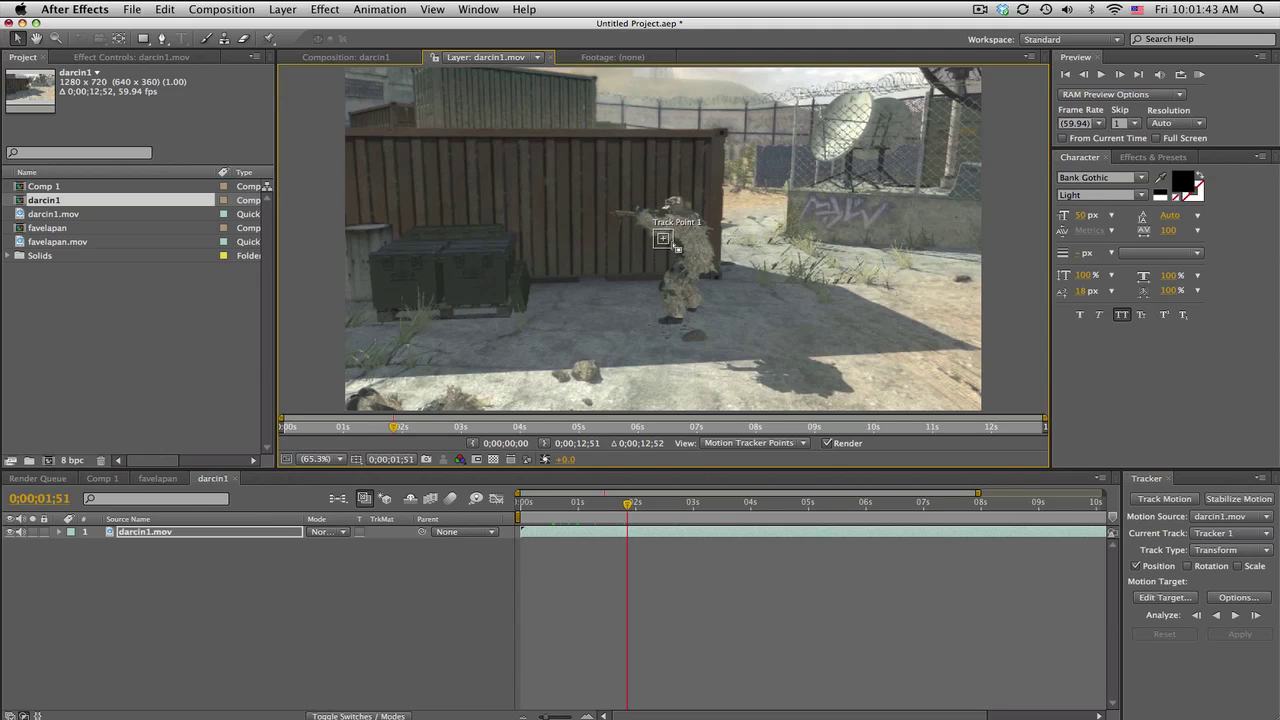
Step: Resize Track Point 1's feature box and search region to fit the tracked feature
drag(676, 248, 642, 320)
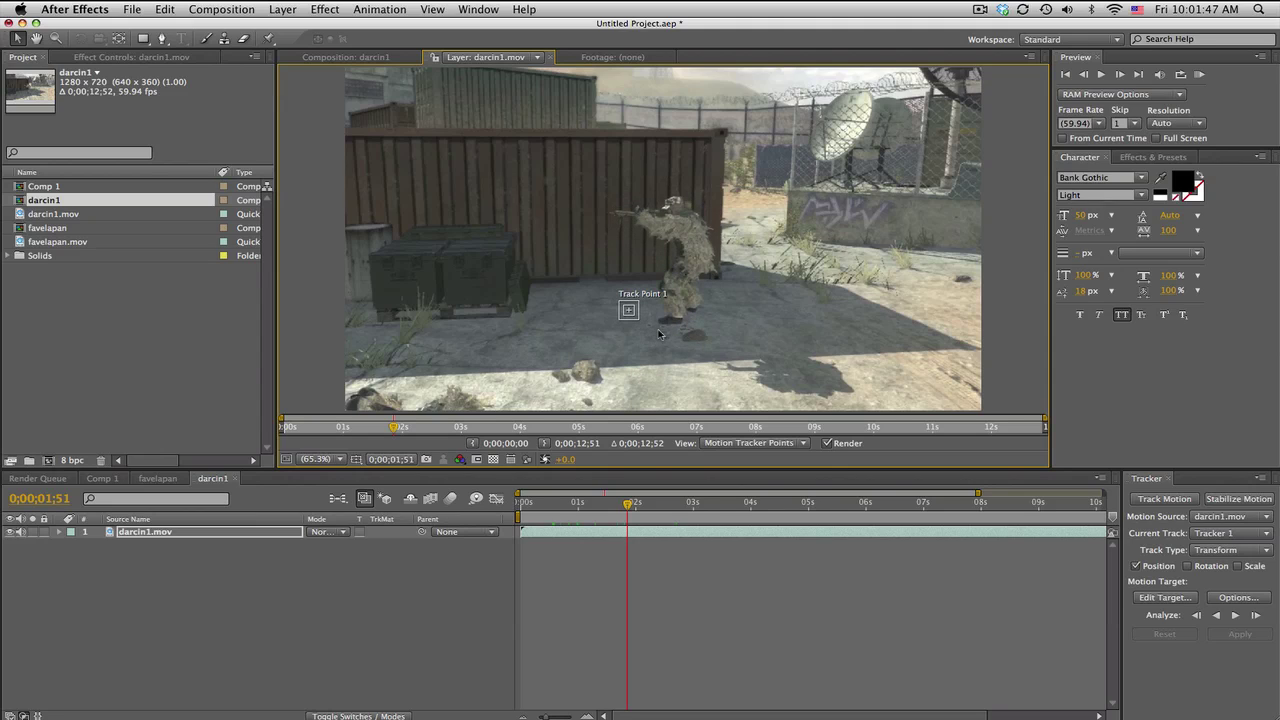
click(640, 321)
drag(639, 321, 738, 392)
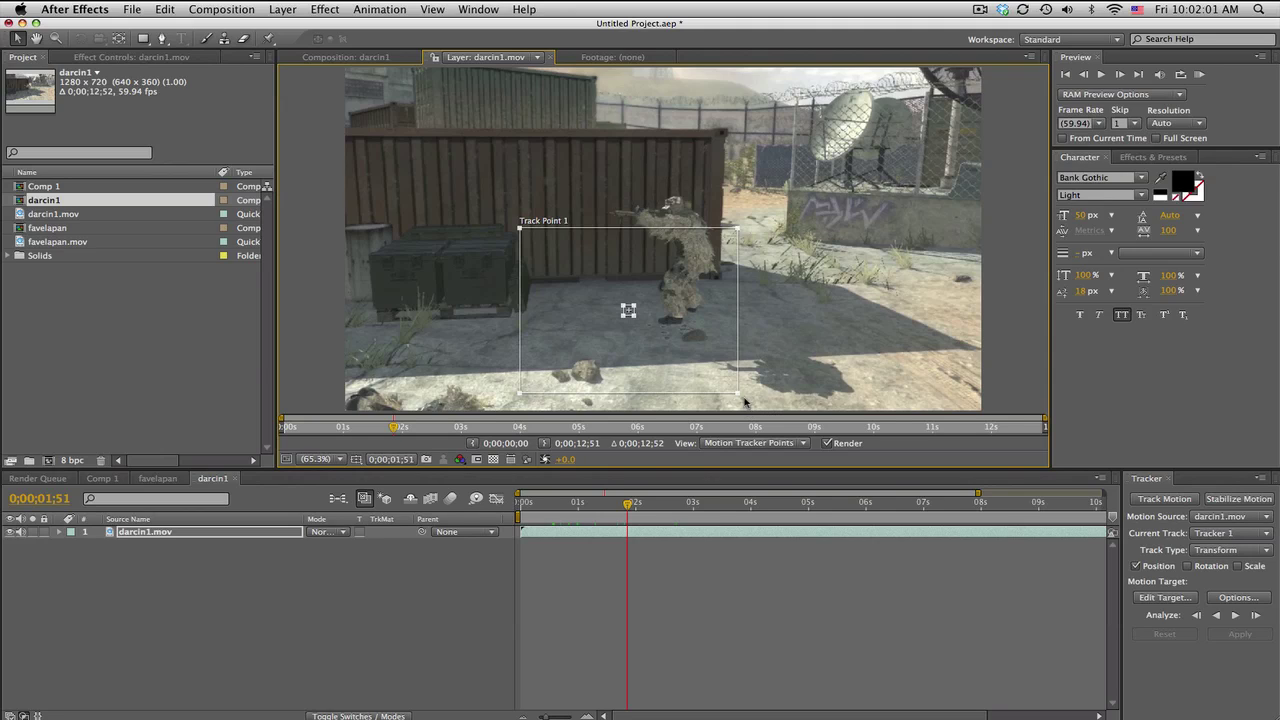
drag(737, 393, 734, 396)
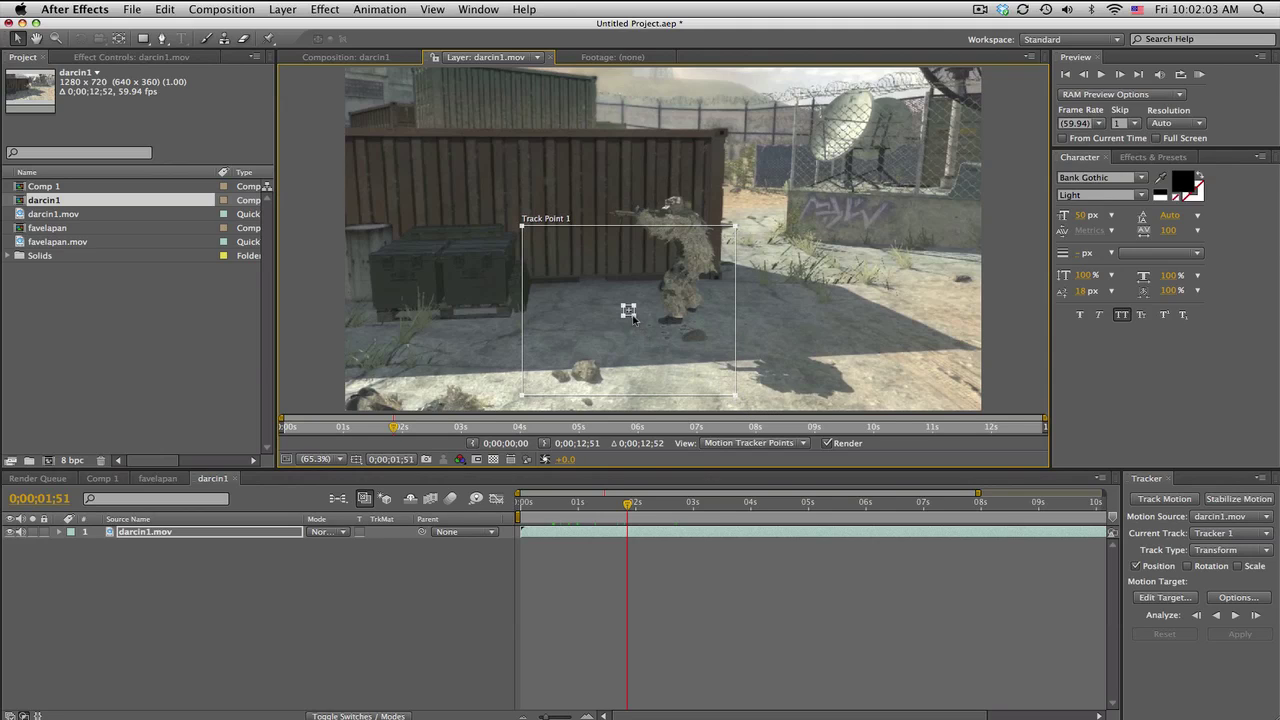
drag(636, 316, 637, 322)
drag(660, 335, 621, 320)
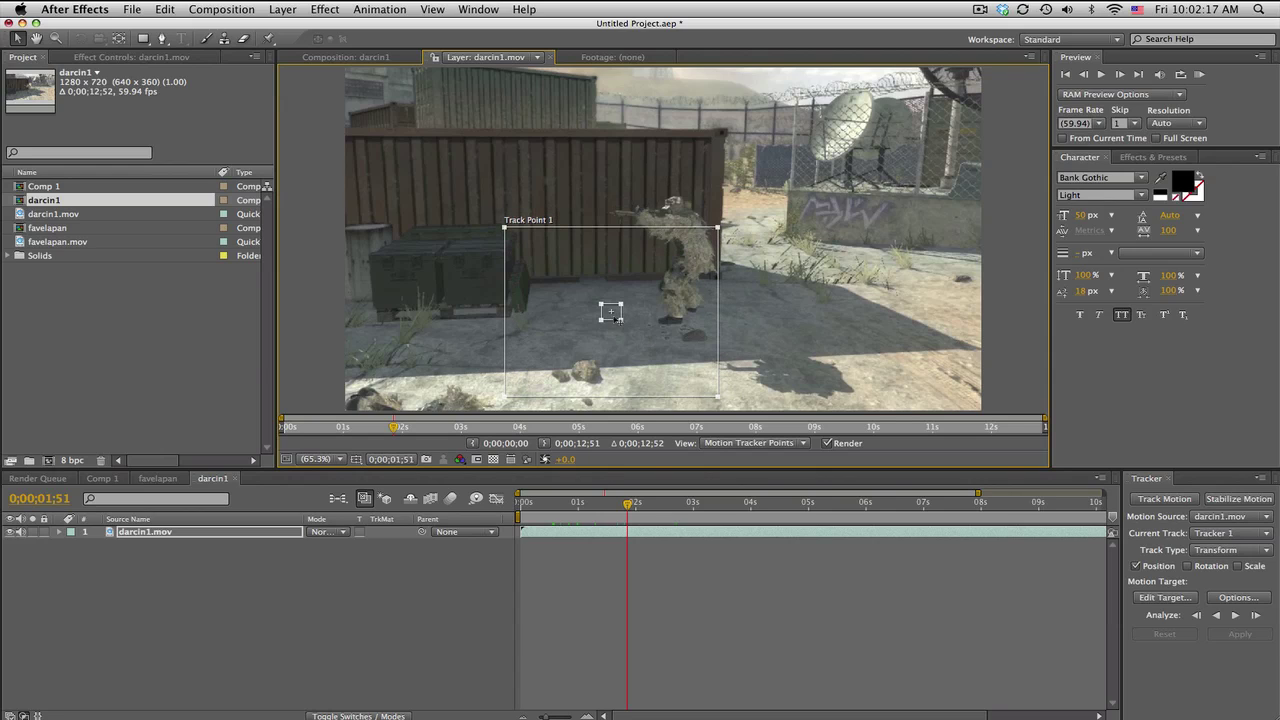
mouse_move(718, 397)
mouse_down()
mouse_move(674, 371)
mouse_move(730, 409)
mouse_up()
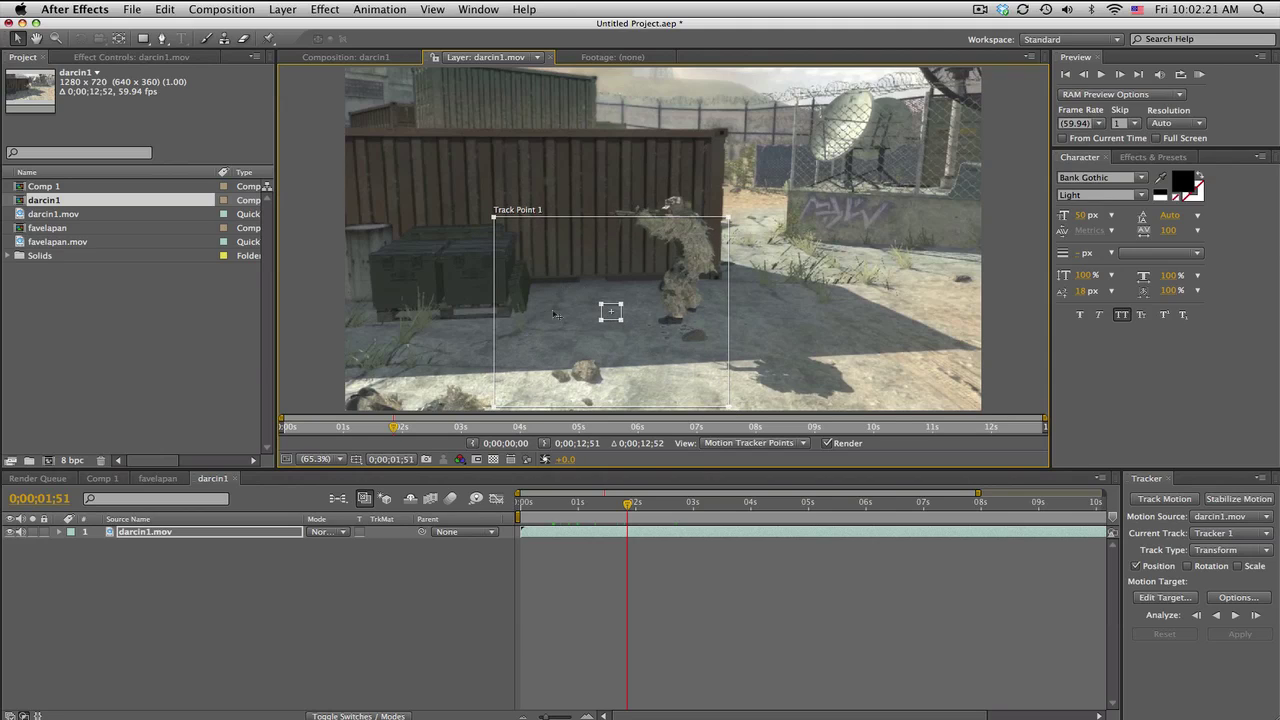
drag(620, 321, 623, 324)
drag(622, 324, 642, 334)
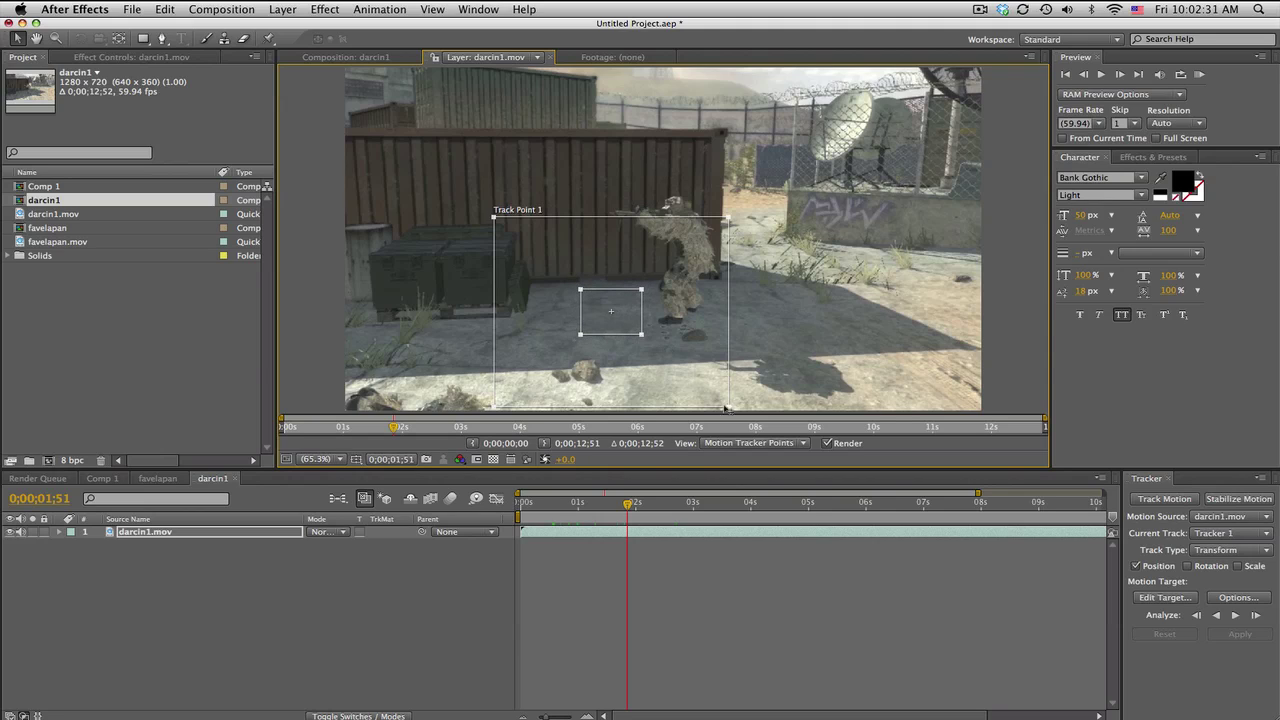
drag(731, 410, 701, 384)
mouse_move(643, 335)
mouse_down()
mouse_move(629, 312)
mouse_move(649, 346)
mouse_move(633, 332)
mouse_up()
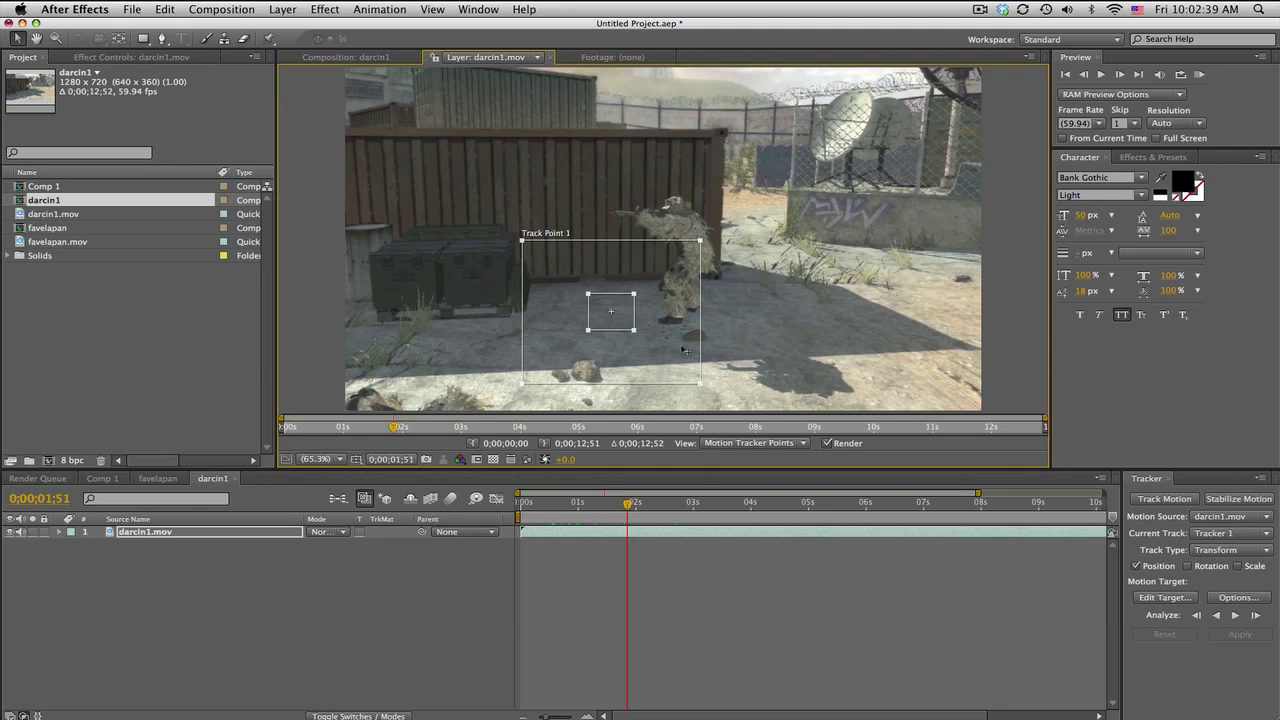
Step: Place Track Point 1 on the soldier's head at frame 0;00;00;00 with a tighter search region
drag(668, 354, 705, 223)
drag(763, 279, 716, 240)
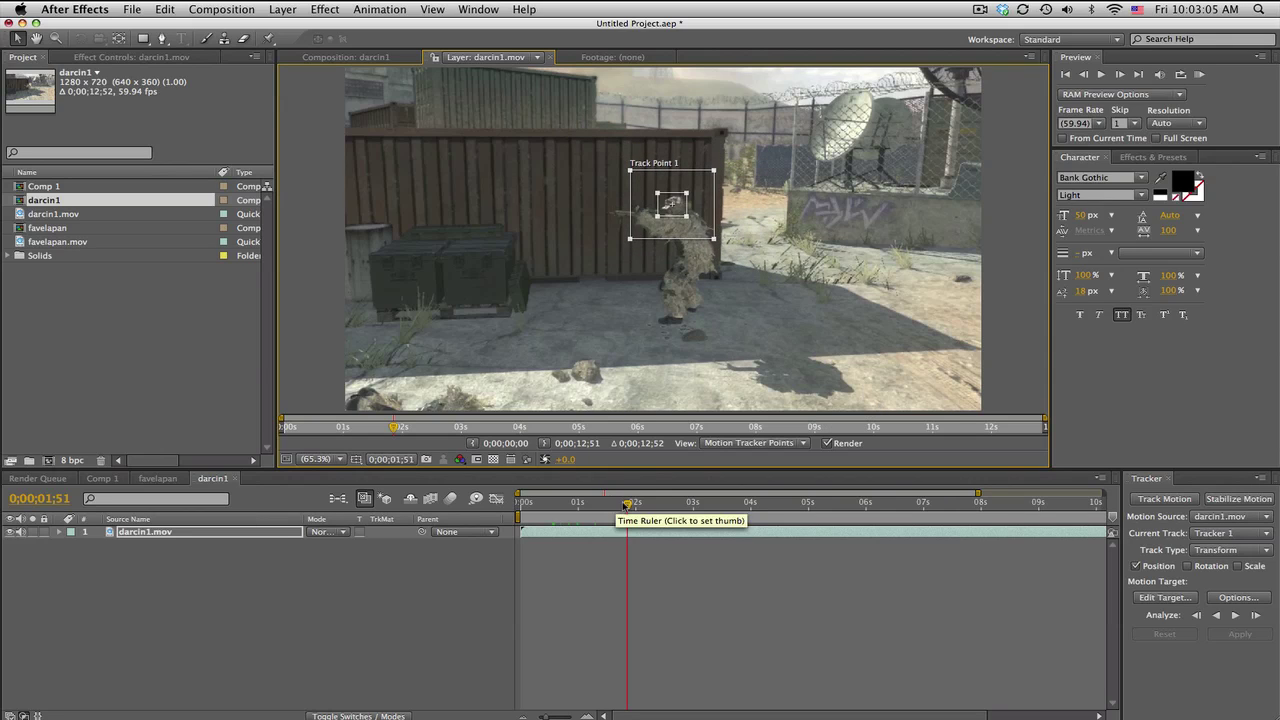
drag(624, 504, 514, 505)
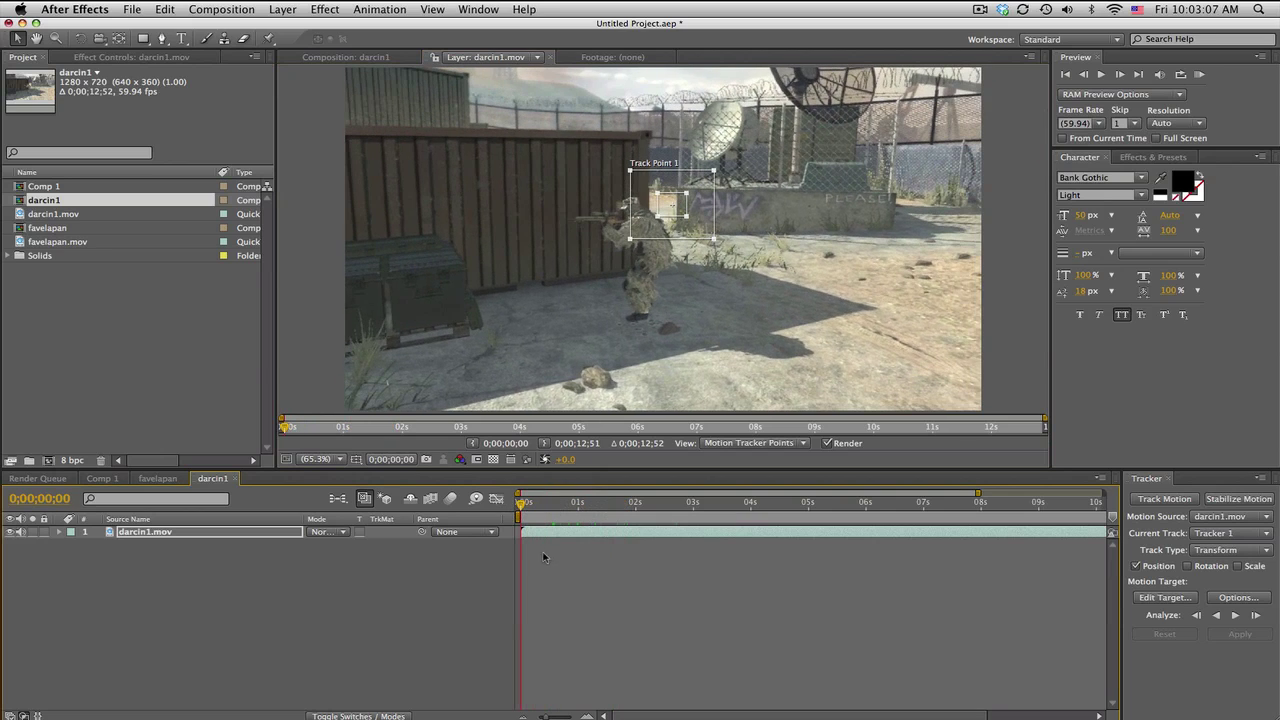
drag(704, 222, 669, 238)
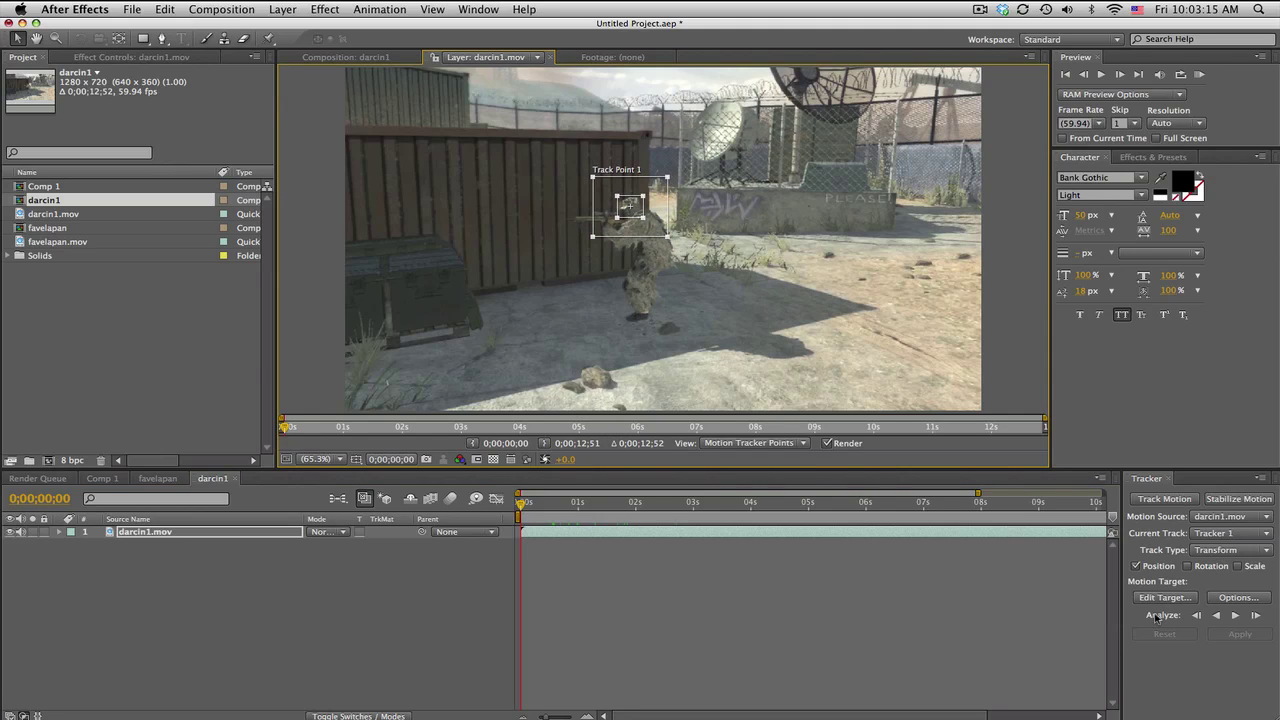
Step: Analyze Track Point 1 forward, following the soldier's head past 0;00;08;35
click(1235, 616)
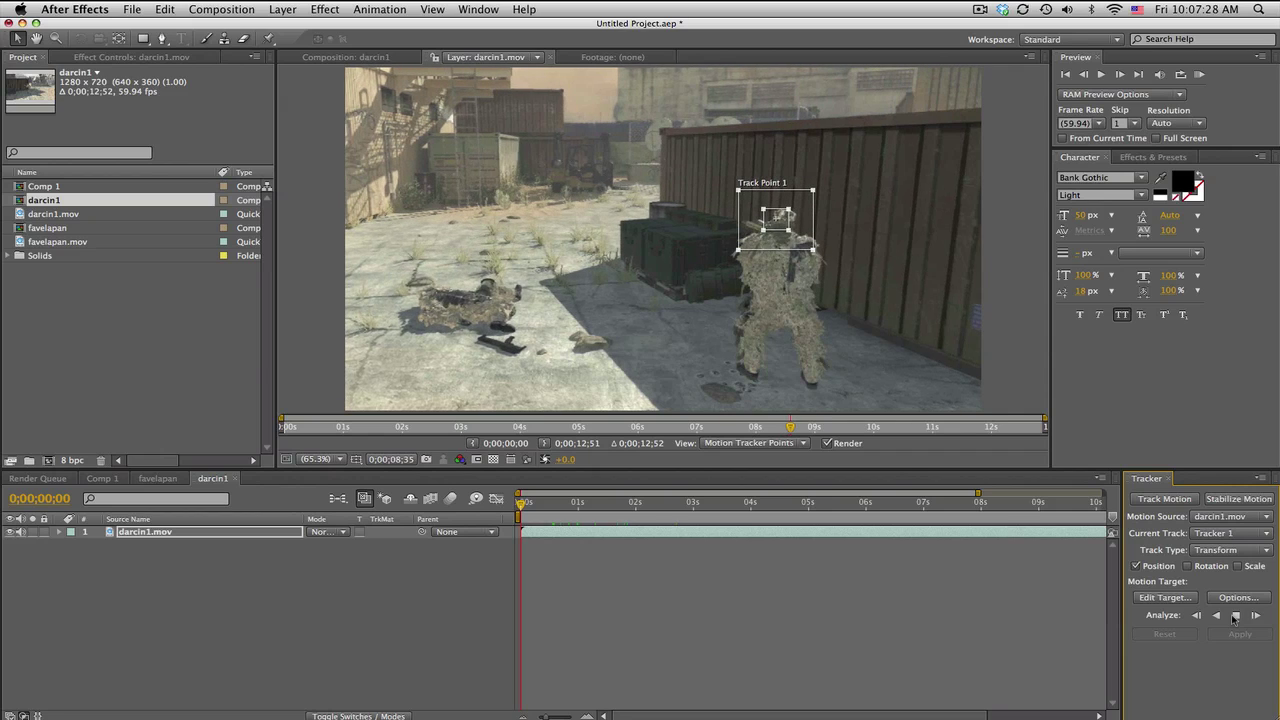
Step: Stop the analysis and add a new Null Object layer, Null 3
click(1235, 615)
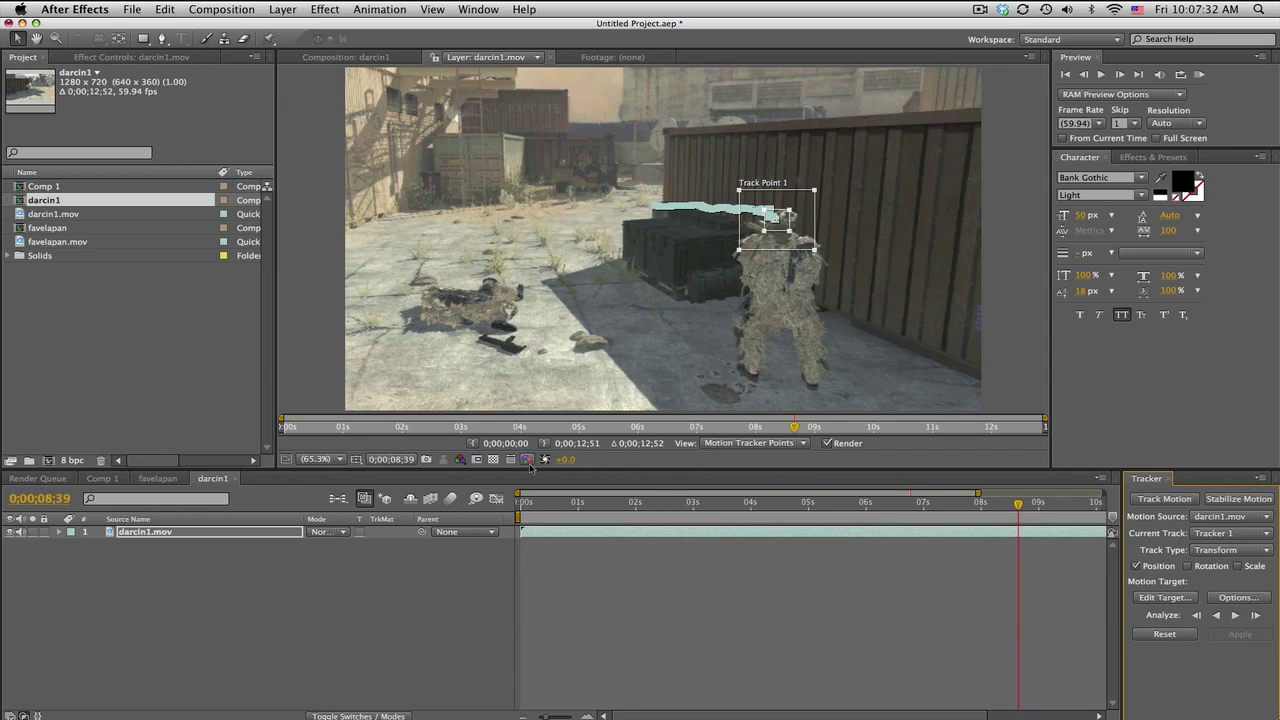
click(283, 9)
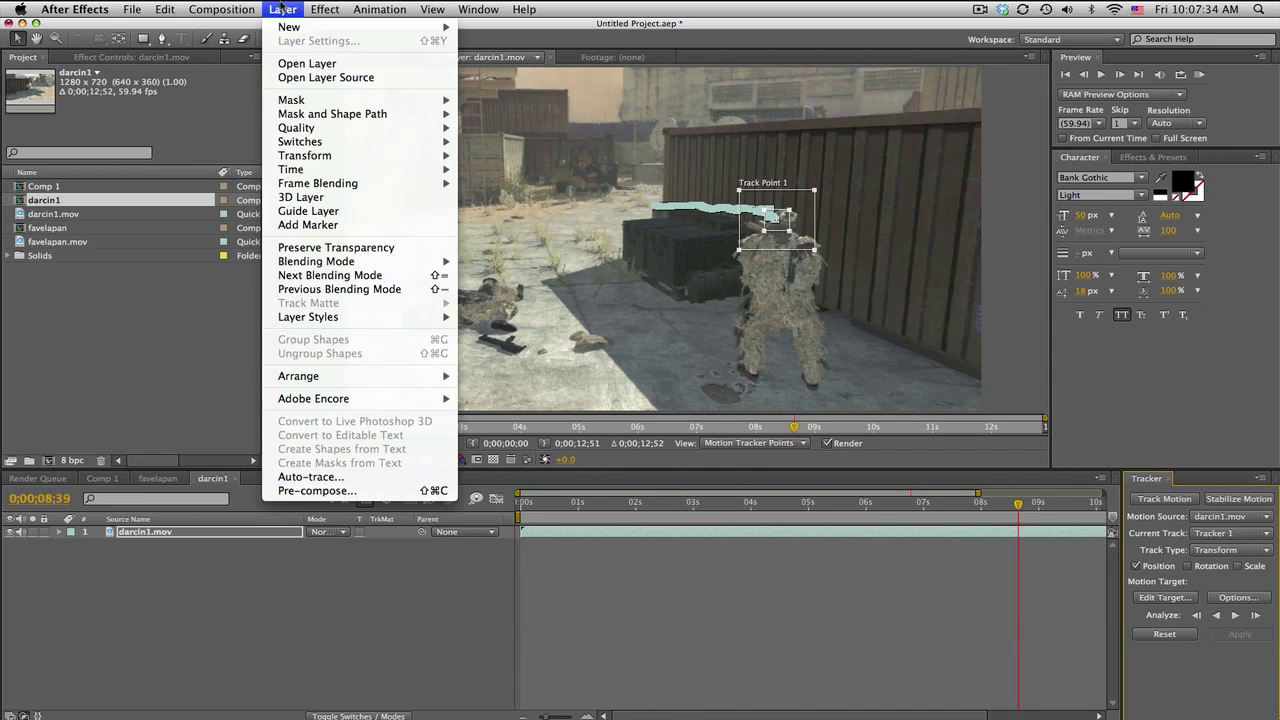
mouse_move(286, 28)
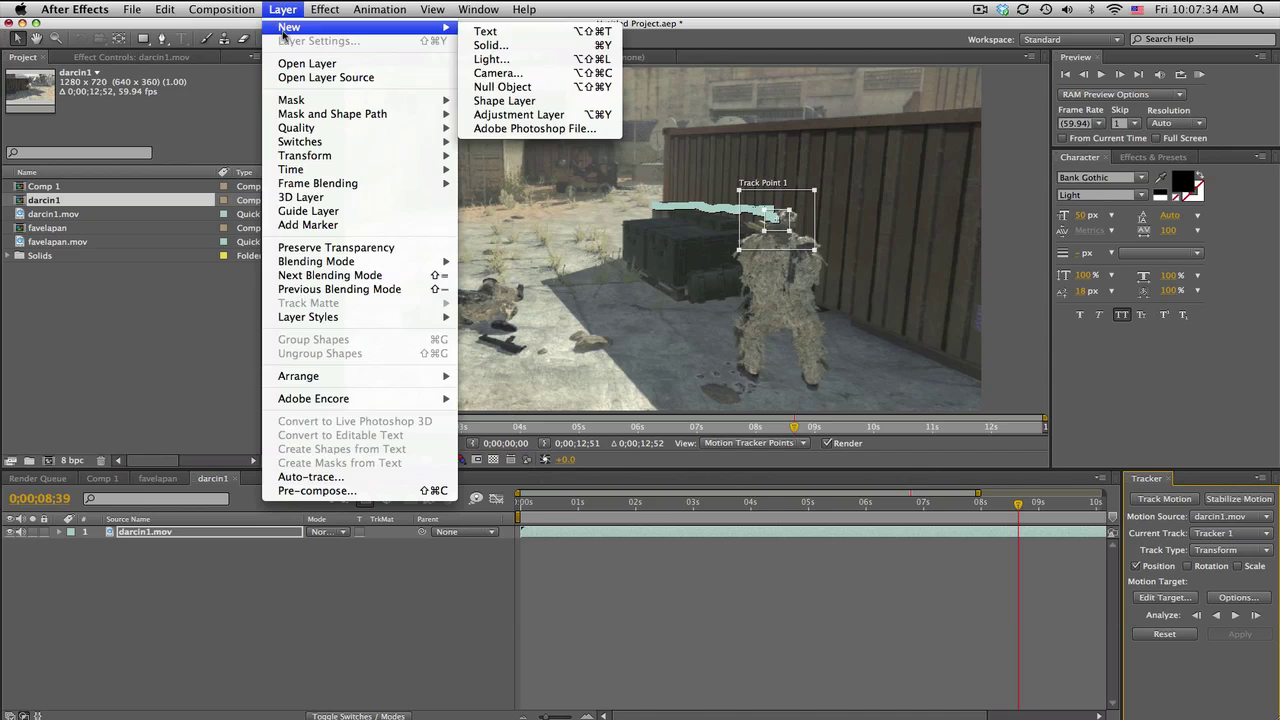
click(521, 89)
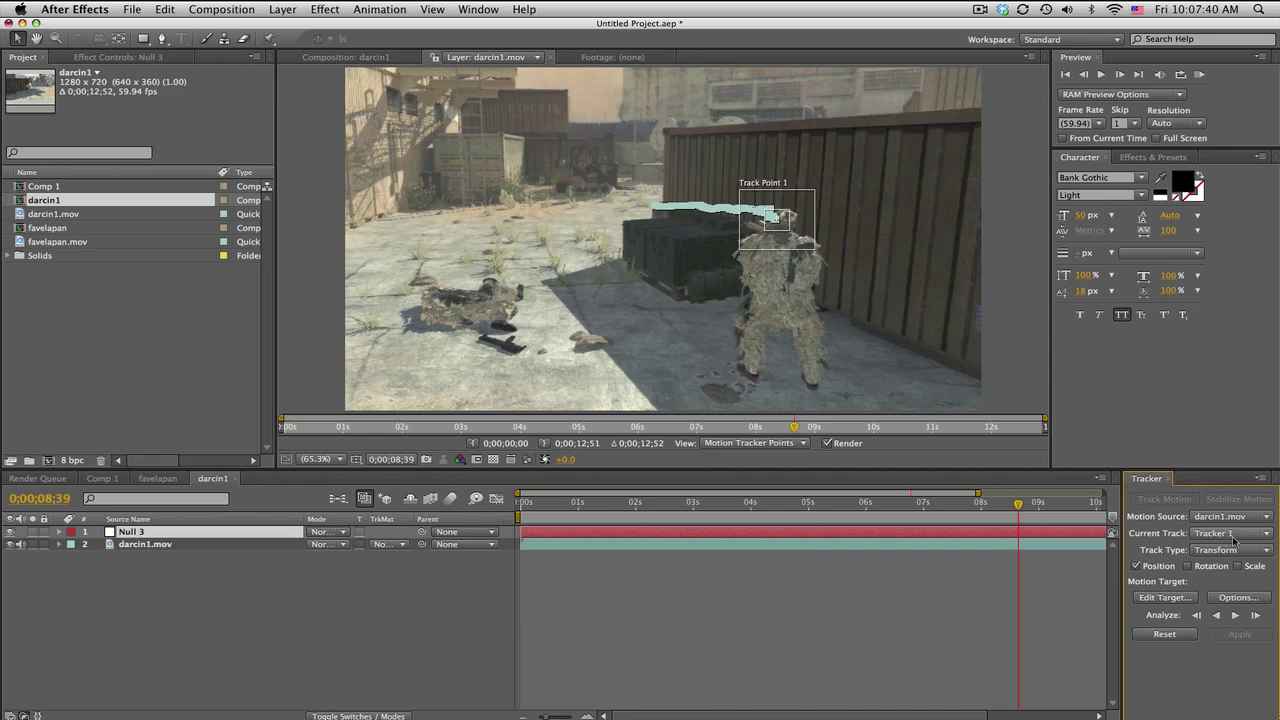
Step: Set Null 3 as the motion target and apply the track in X and Y
click(1170, 599)
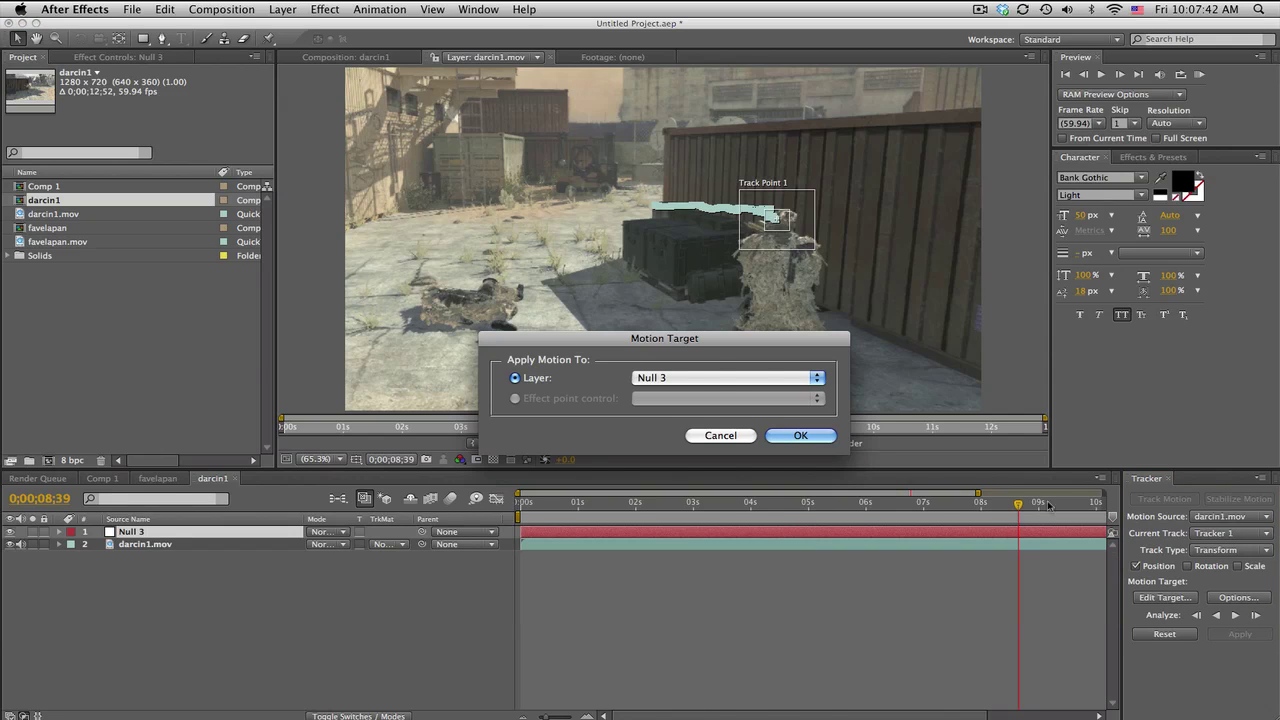
click(757, 377)
click(686, 380)
click(800, 435)
click(1238, 635)
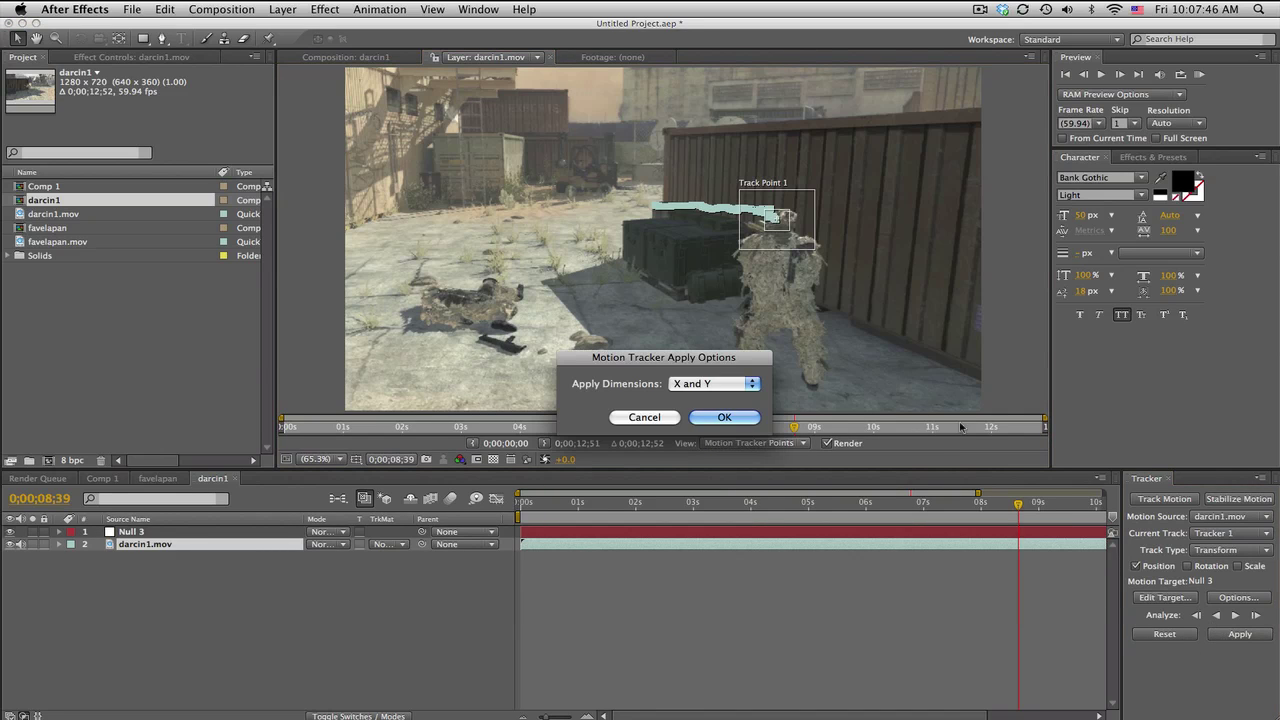
click(725, 419)
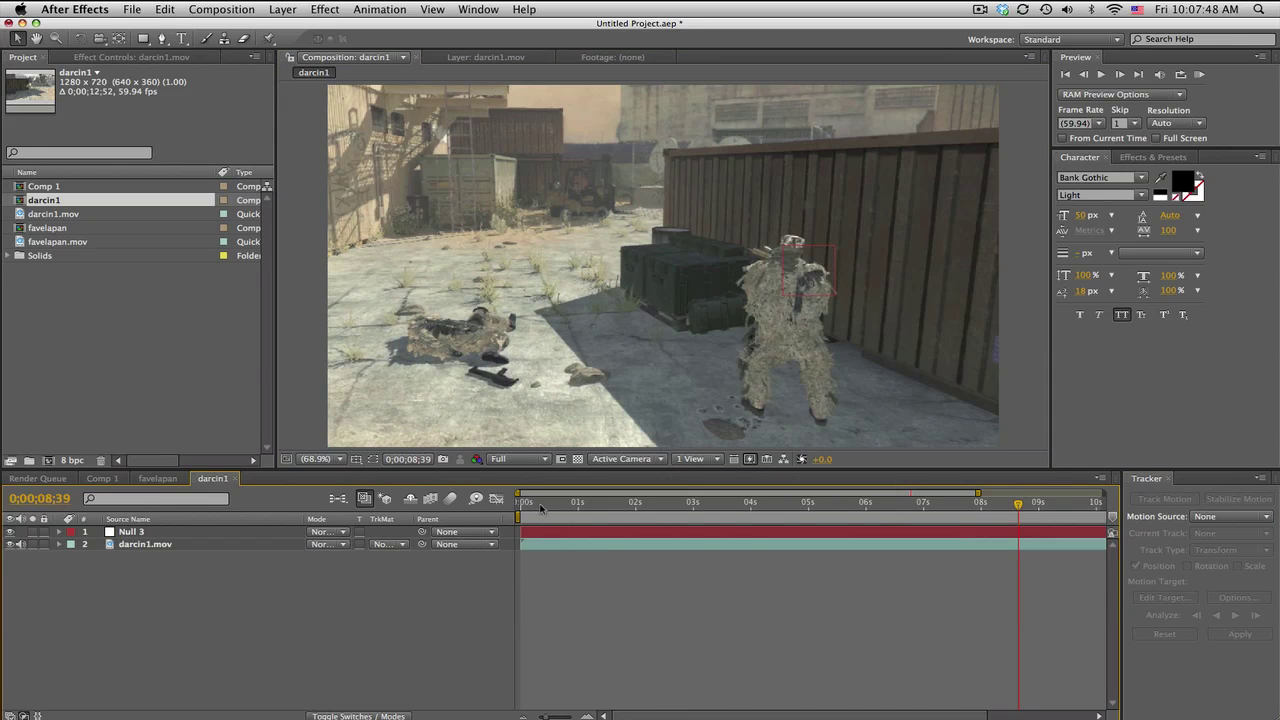
drag(538, 501, 521, 501)
Step: Add a two-line text layer reading 'WHATS UP GUYS' / 'BAKER HERE'
click(640, 501)
mouse_move(675, 505)
mouse_down()
mouse_move(874, 501)
mouse_move(677, 501)
mouse_up()
click(181, 38)
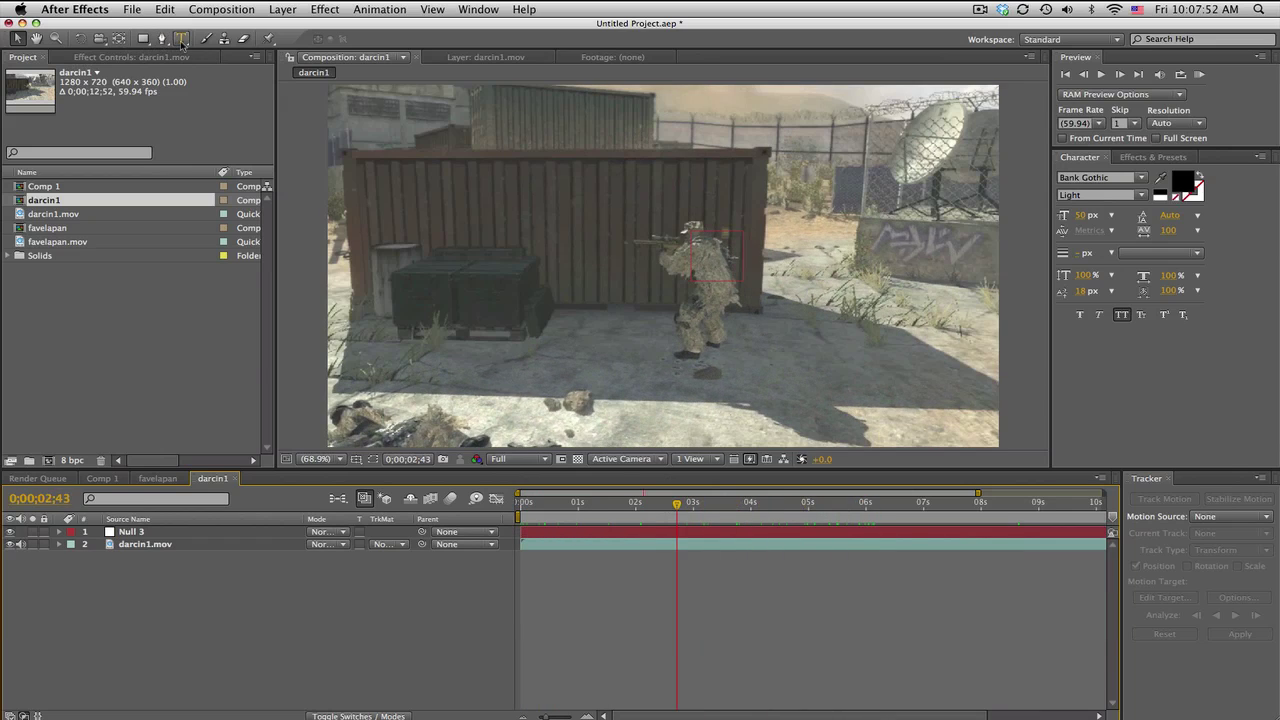
click(629, 328)
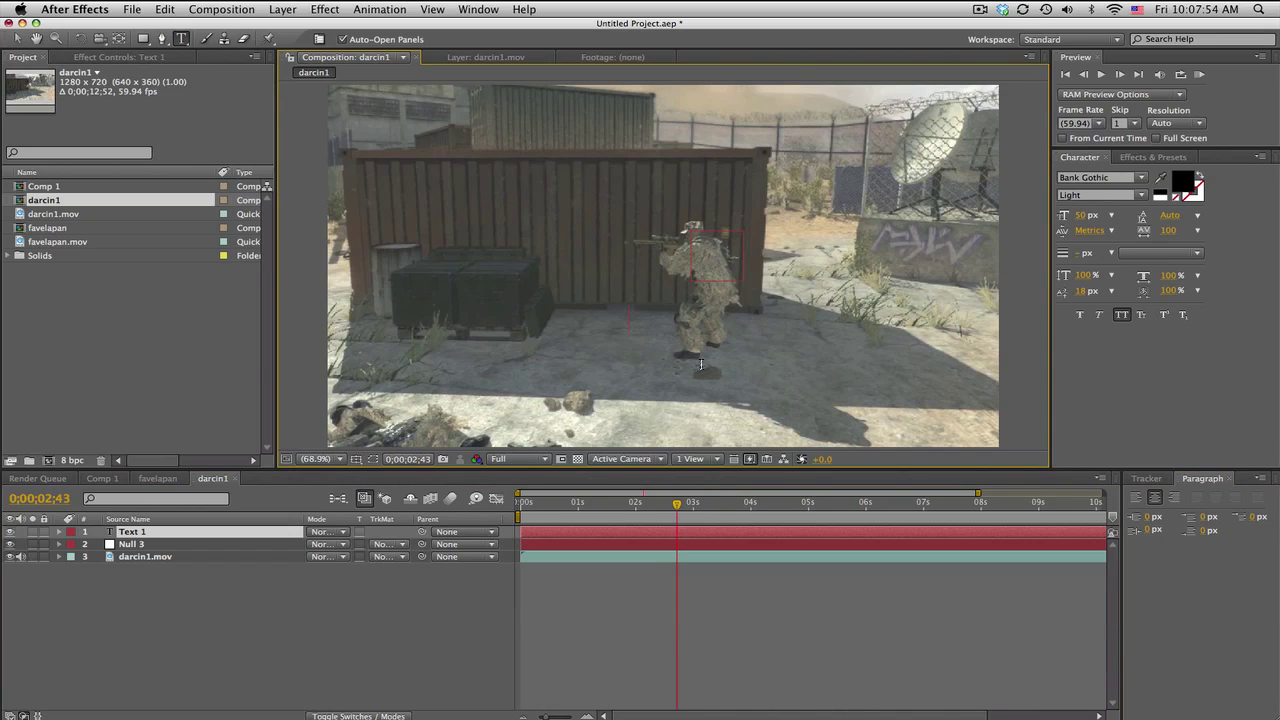
text(WHATS UP GUY)
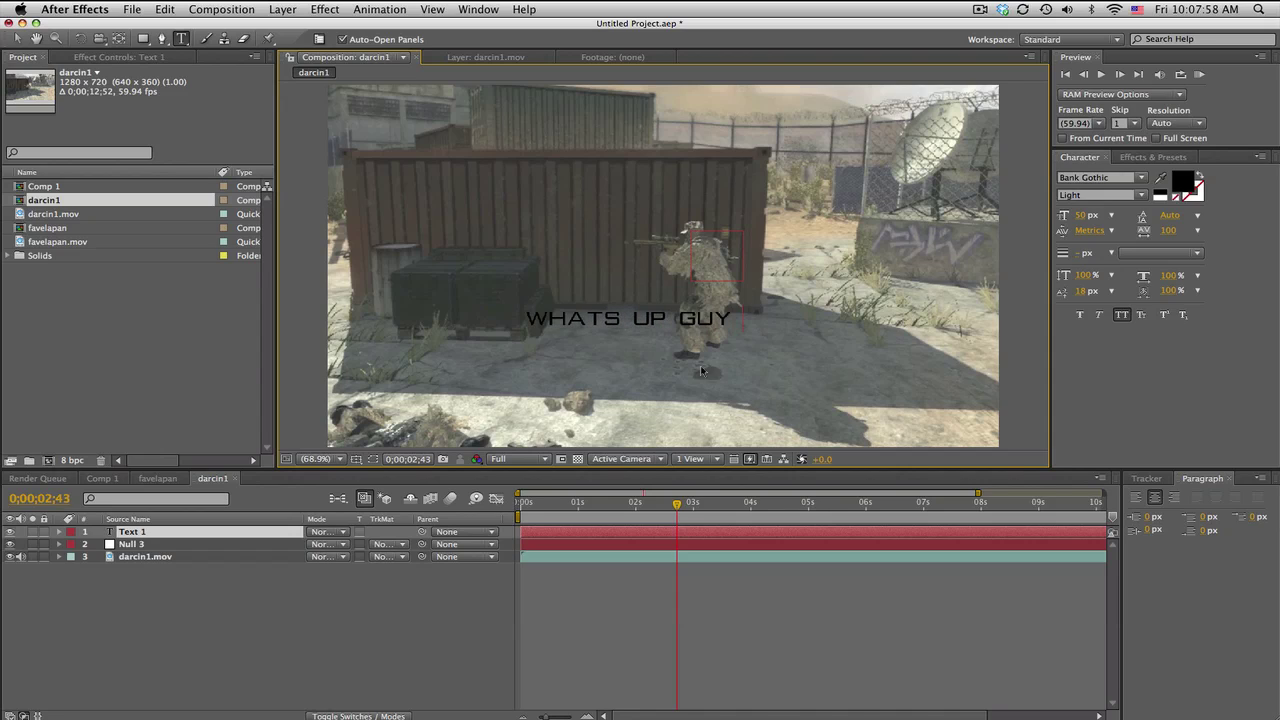
text(SBAKERS)
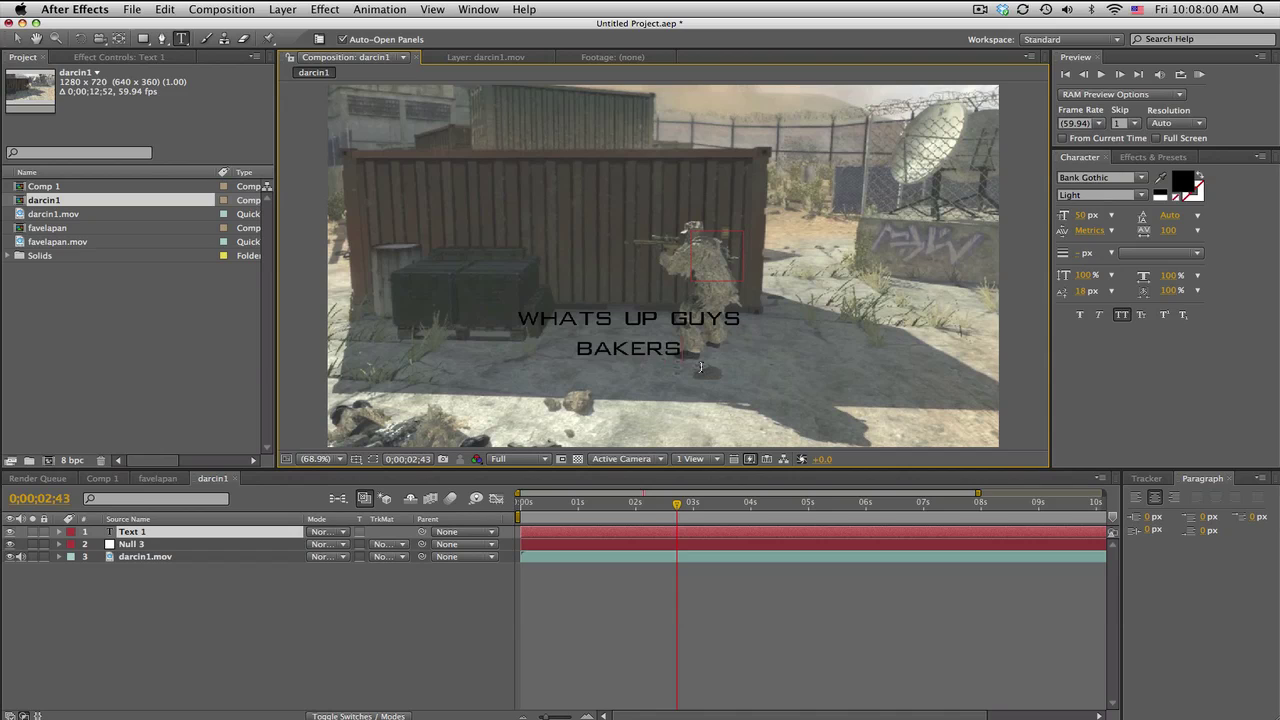
key(BackSpace)
text(HERE)
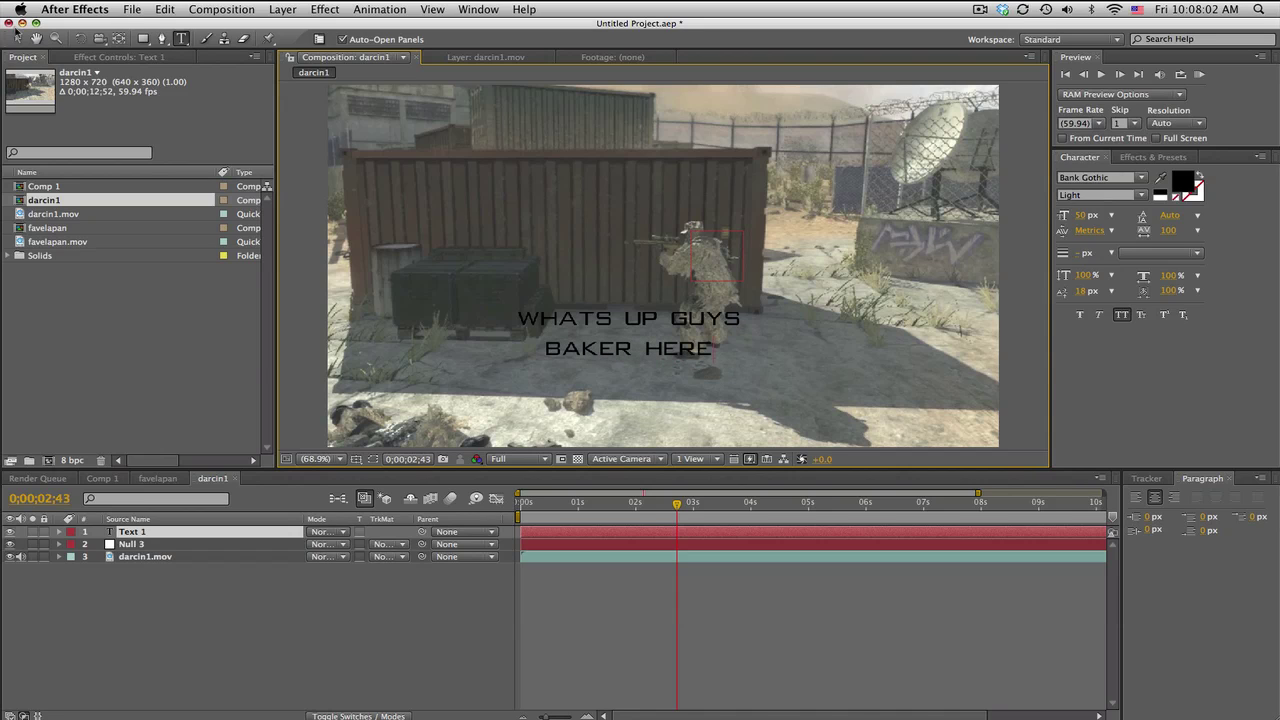
Step: Move the text beside the soldier, parent it to Null 3, and preview from the start
click(16, 38)
drag(683, 344, 895, 255)
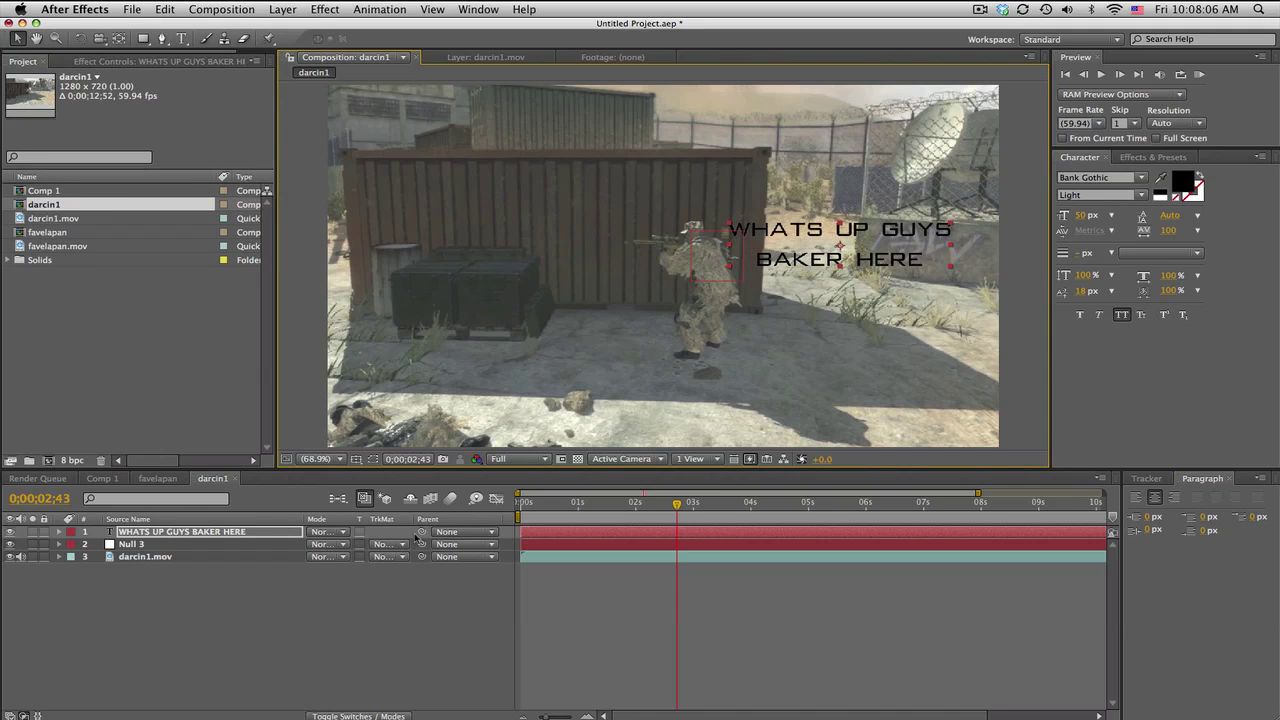
drag(421, 531, 142, 545)
key(KP_0)
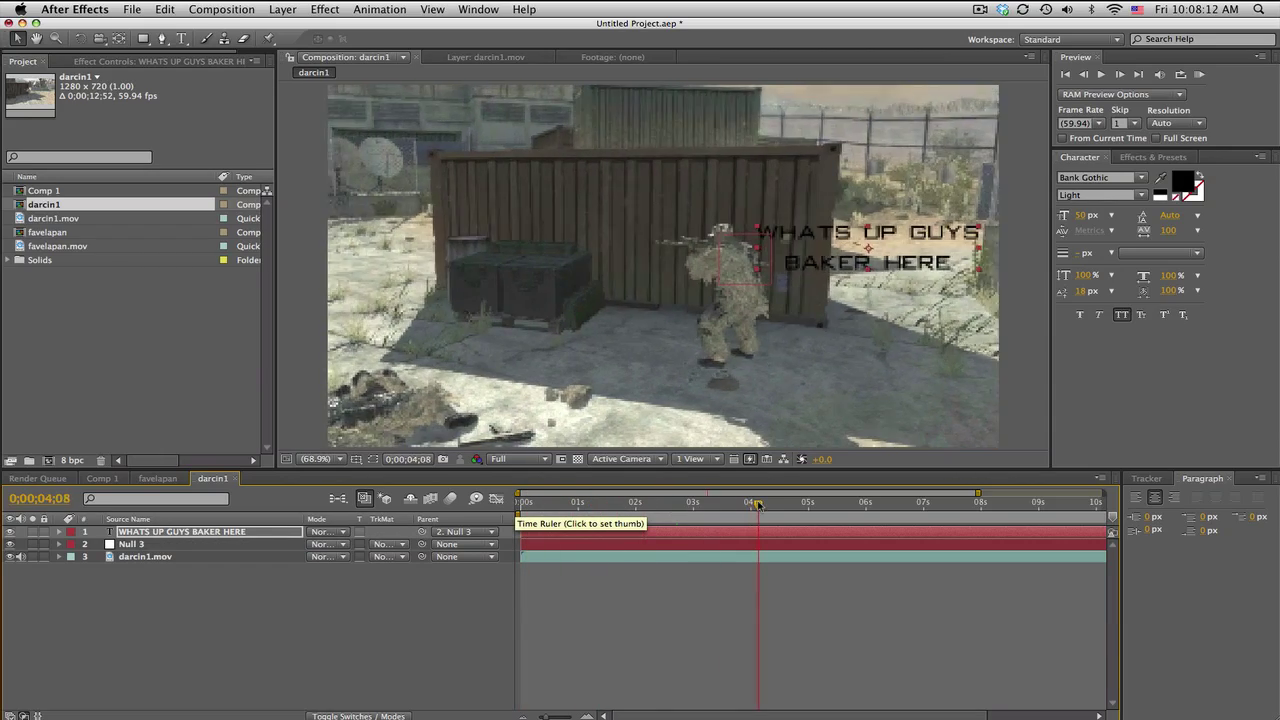
Step: Lower the viewer resolution to Third
drag(686, 507, 578, 509)
click(520, 459)
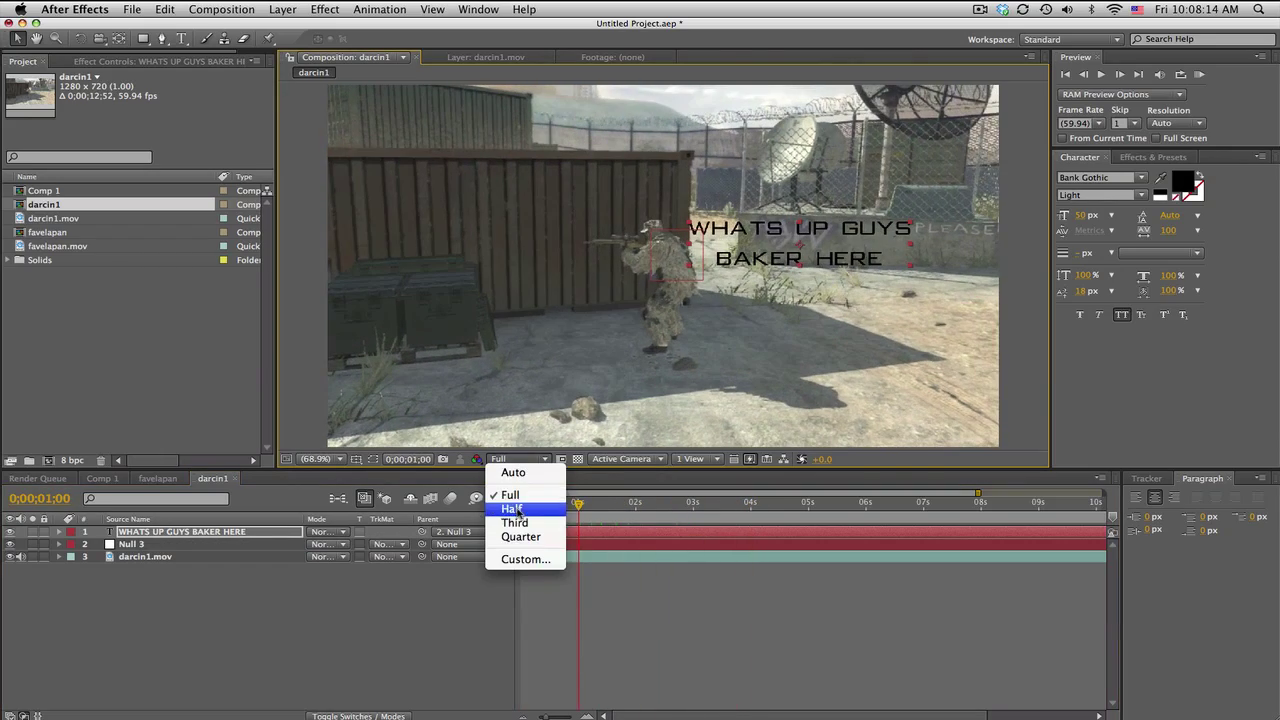
click(514, 523)
Step: Reposition the text layer nearer the soldier and scrub to confirm it follows him
click(197, 553)
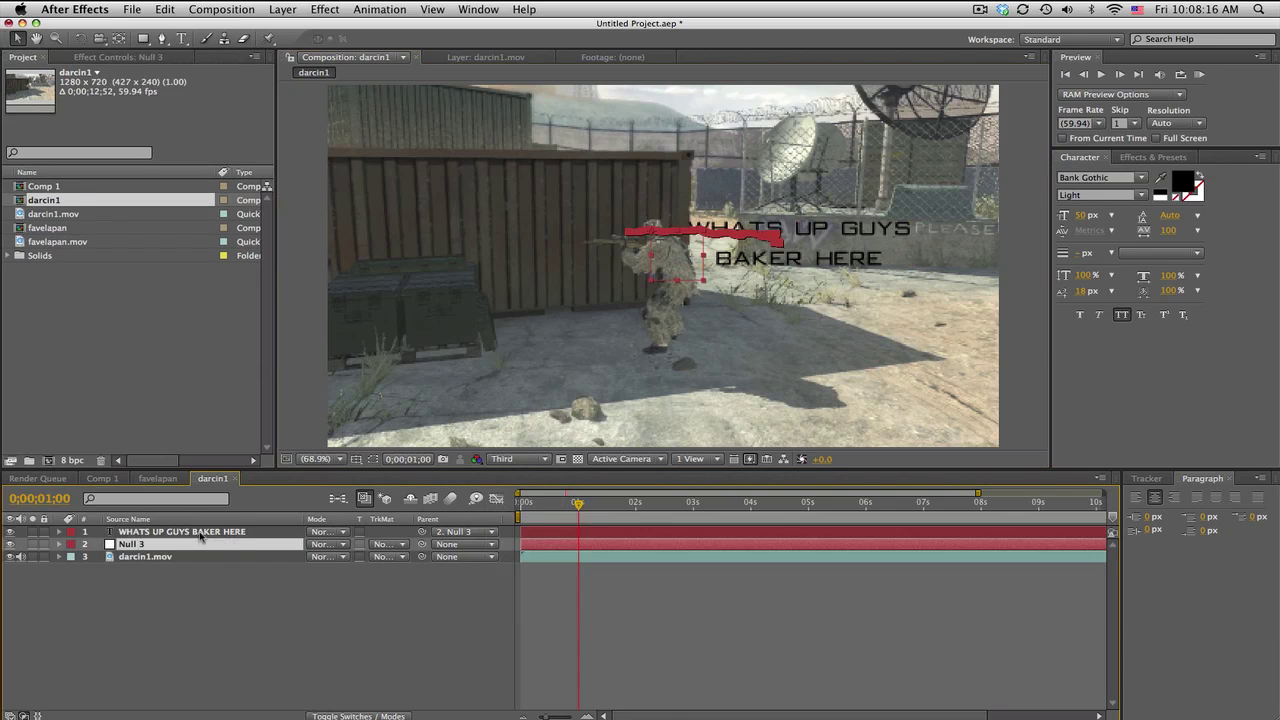
drag(851, 262, 704, 197)
click(541, 504)
drag(535, 510, 747, 501)
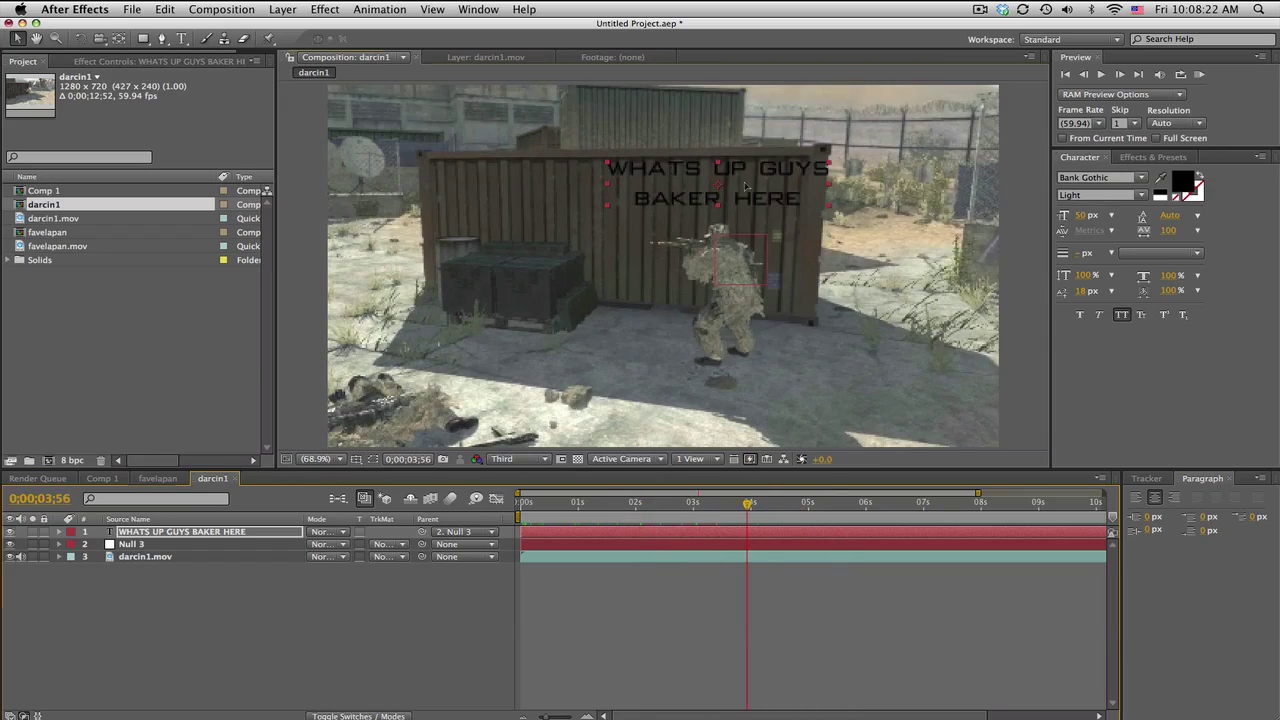
drag(744, 186, 734, 330)
drag(611, 510, 650, 502)
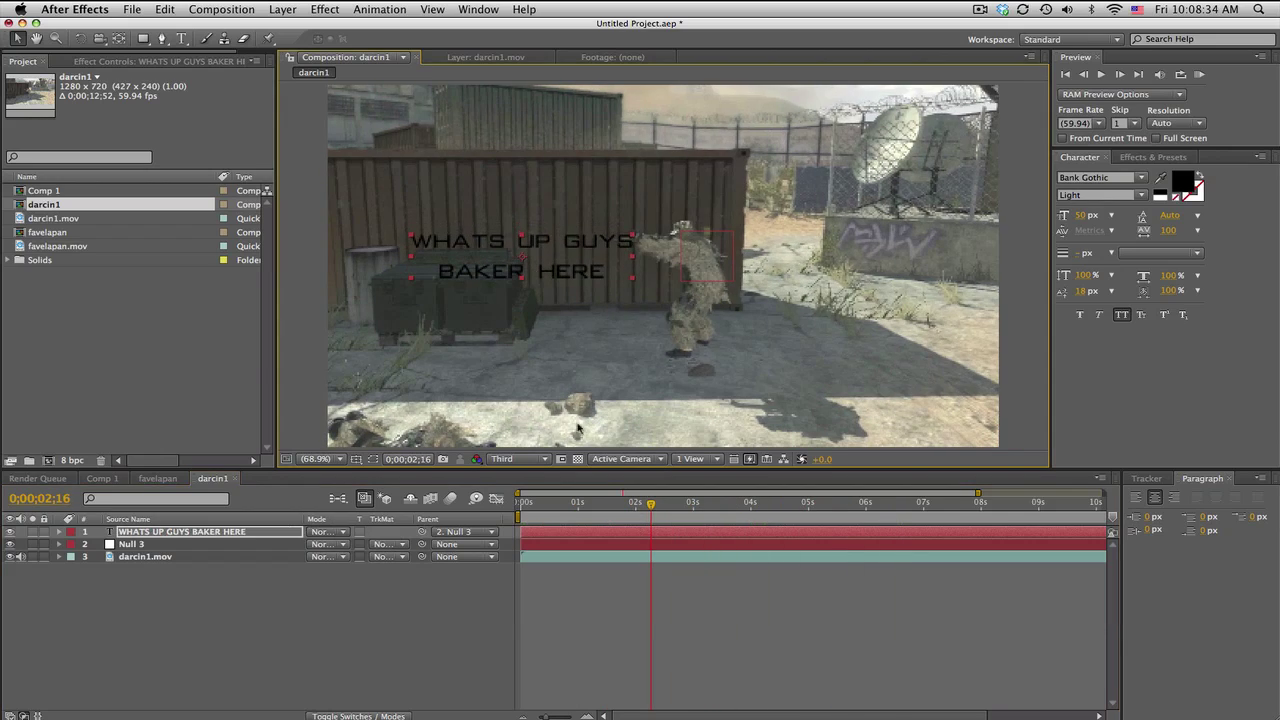
drag(549, 514, 638, 502)
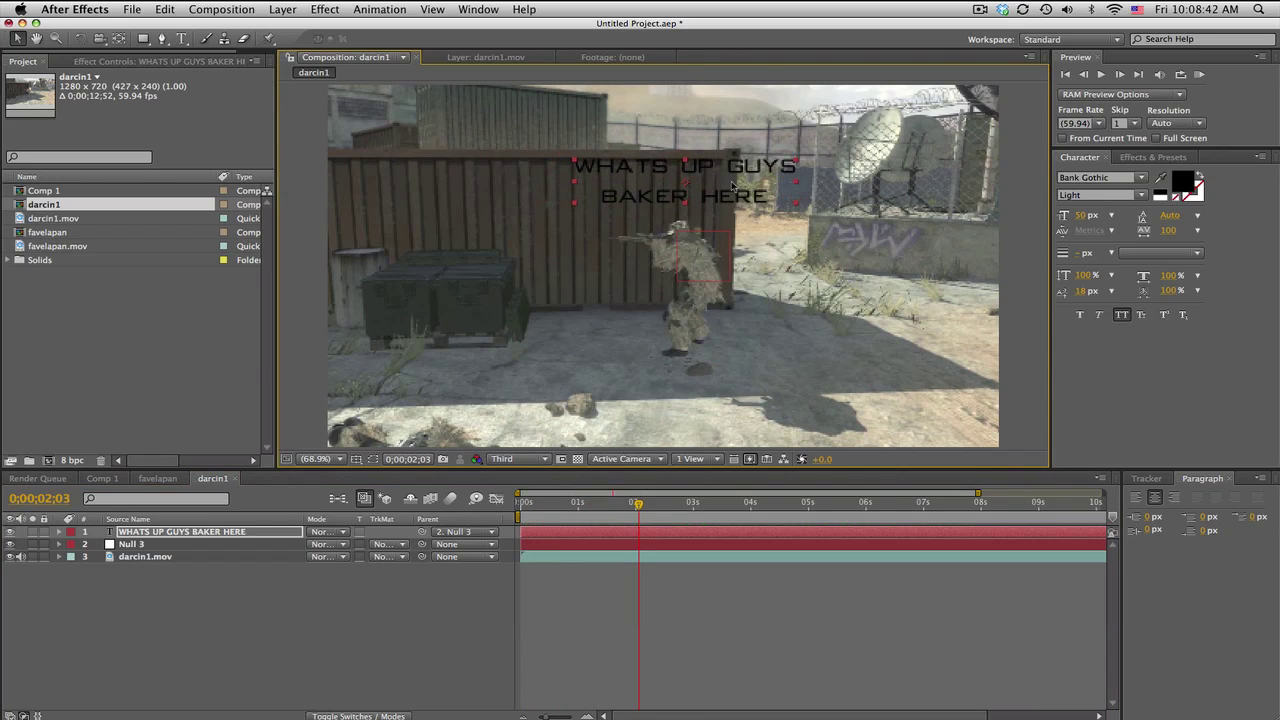
drag(545, 505, 733, 513)
Step: Create a favelapan 2 composition from favelapan.mov and scrub the wall footage
click(166, 480)
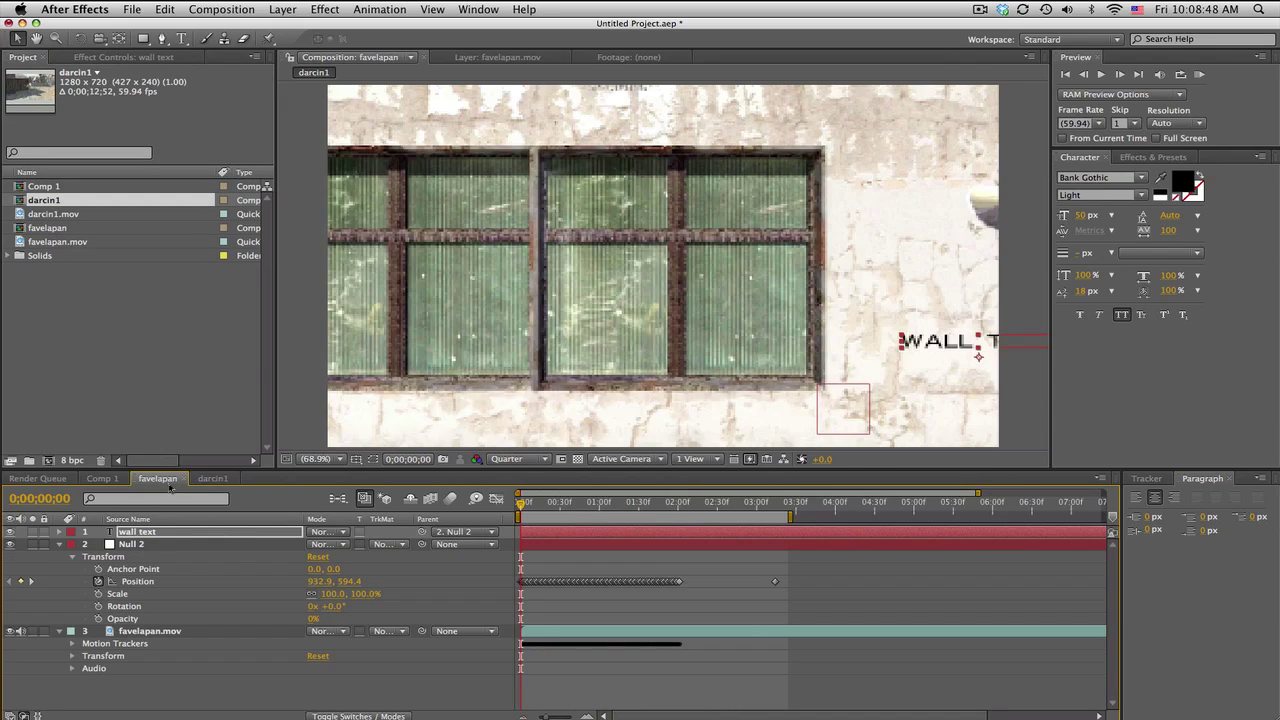
drag(62, 243, 48, 460)
drag(530, 507, 561, 502)
Step: Restore Full resolution, open favelapan.mov in the Layer panel, and preview the footage
click(513, 459)
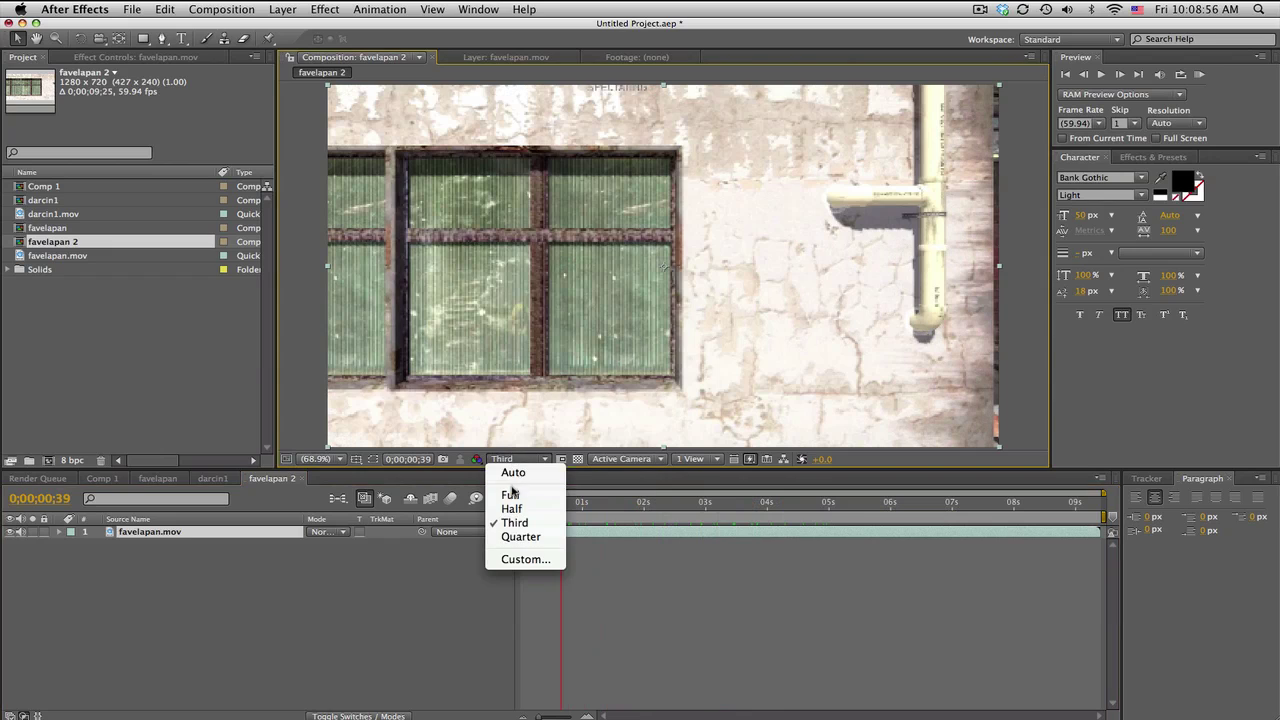
click(512, 494)
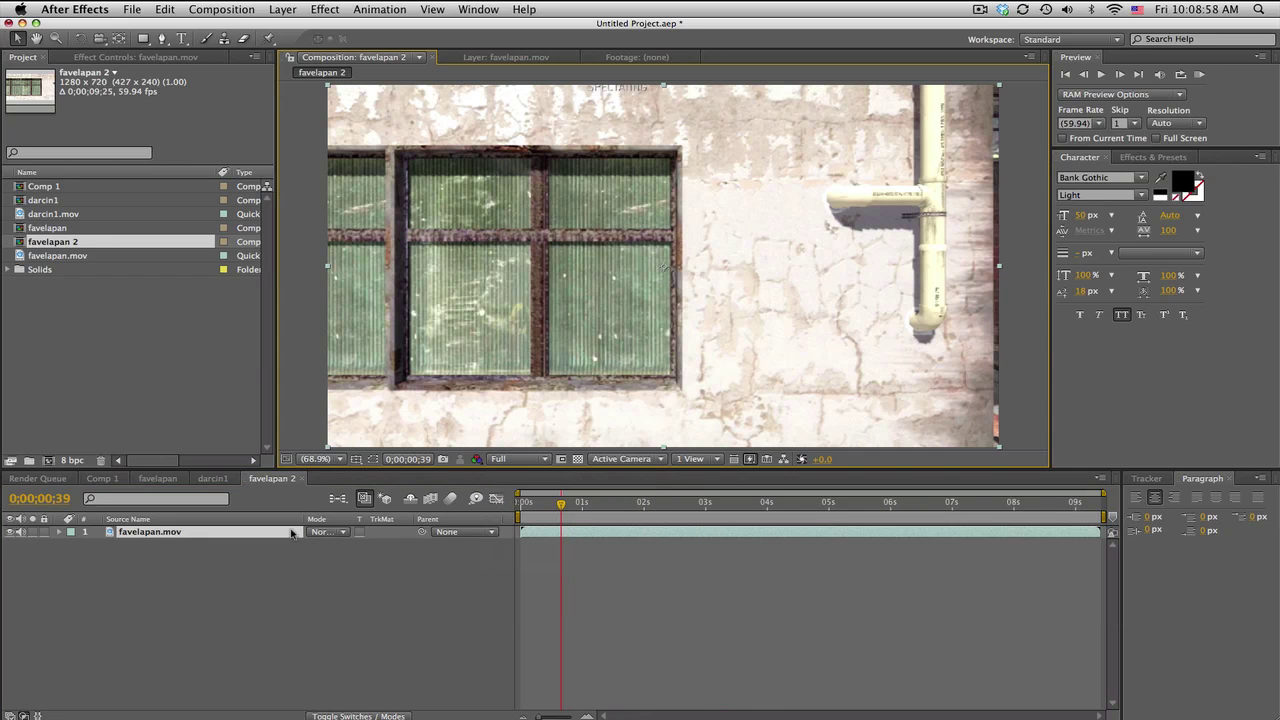
double_click(291, 533)
click(1152, 479)
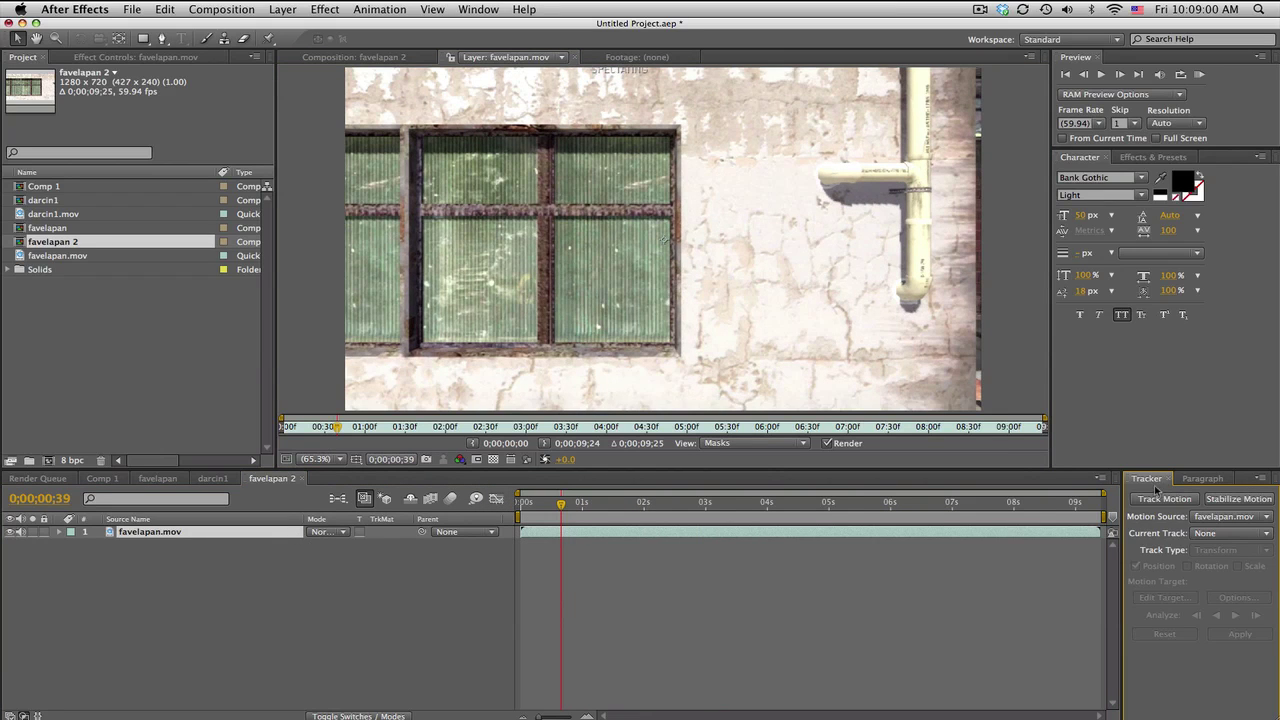
click(548, 502)
key(space)
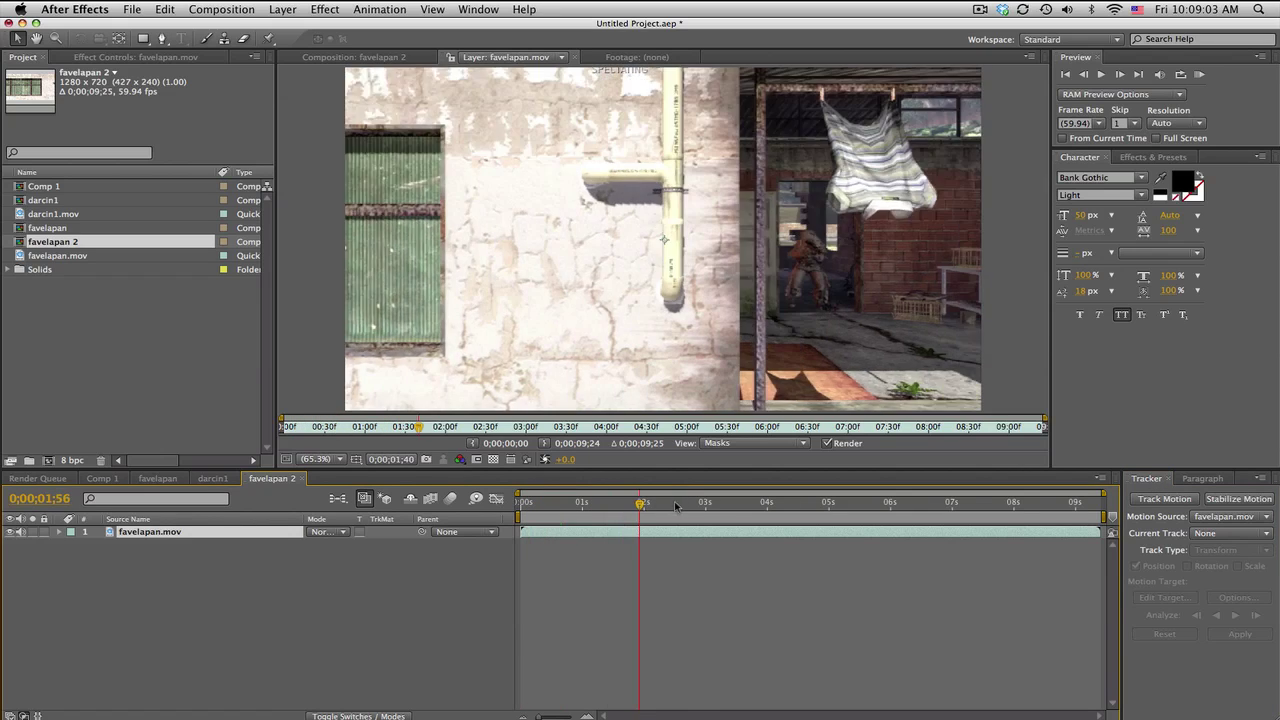
drag(676, 506, 502, 514)
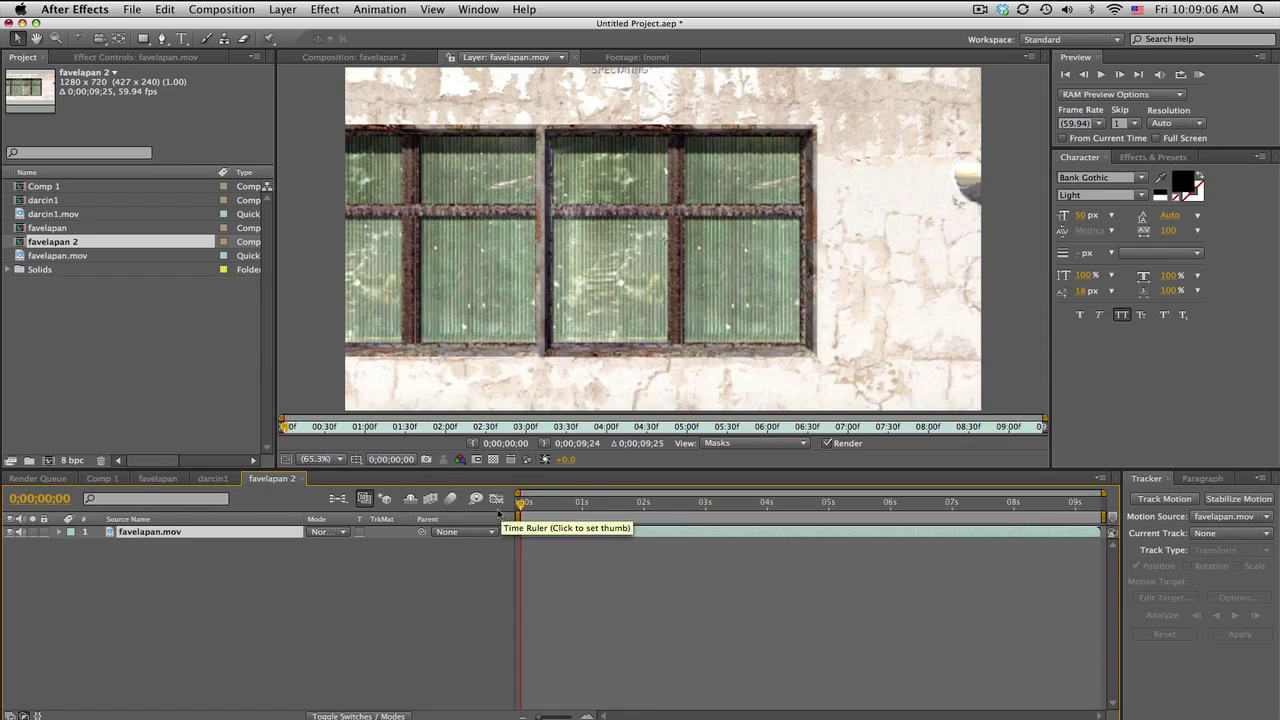
Step: Add Track Point 1 and size its boxes around the window frame's lower-right corner
click(1165, 498)
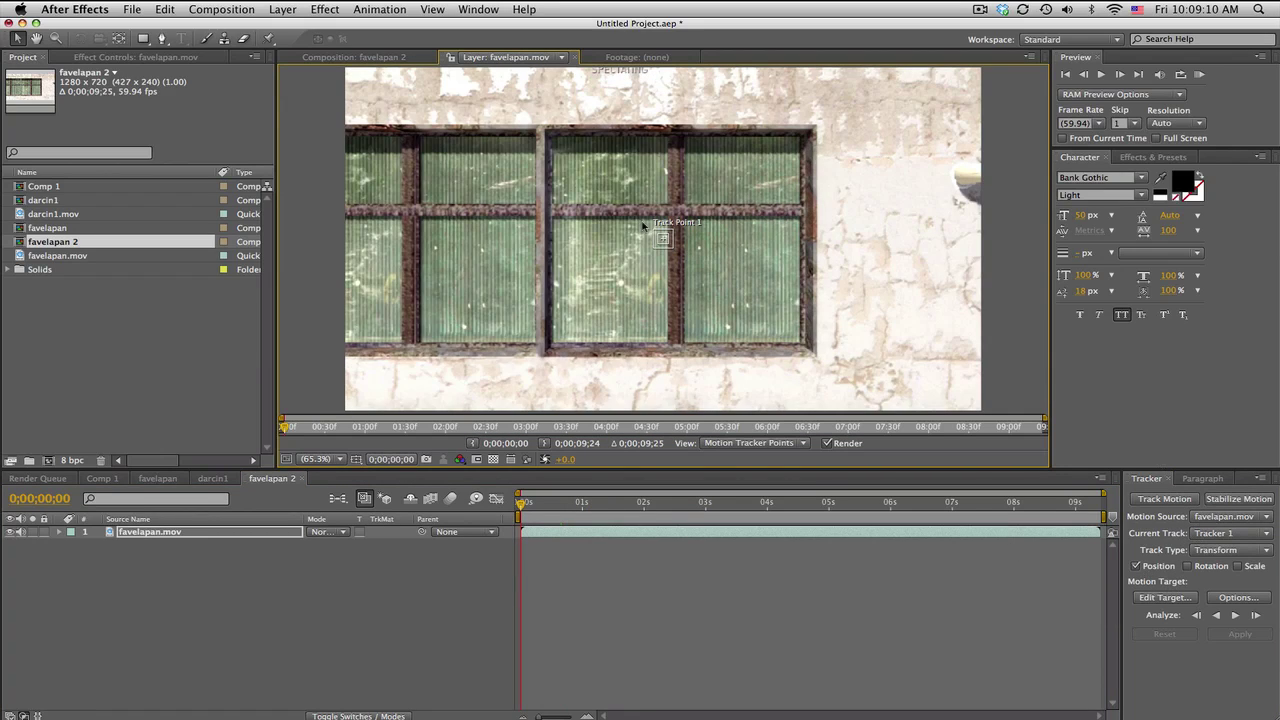
drag(668, 245, 840, 364)
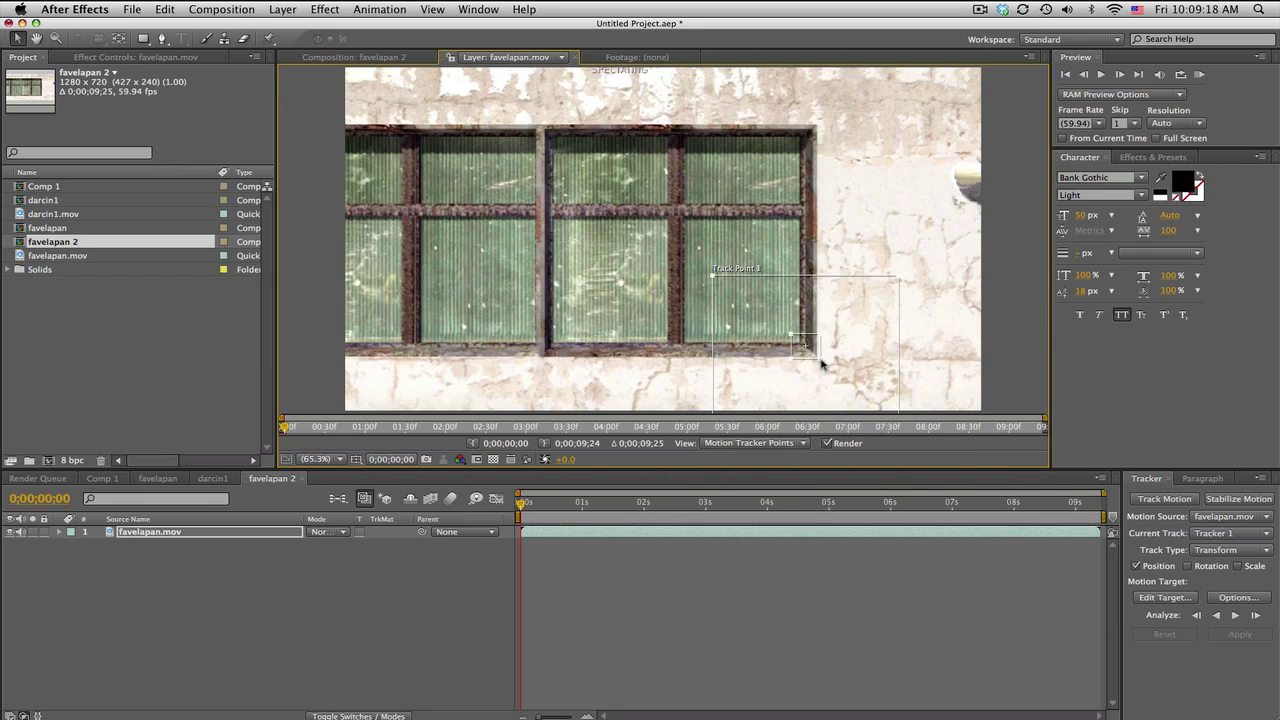
drag(903, 278, 836, 325)
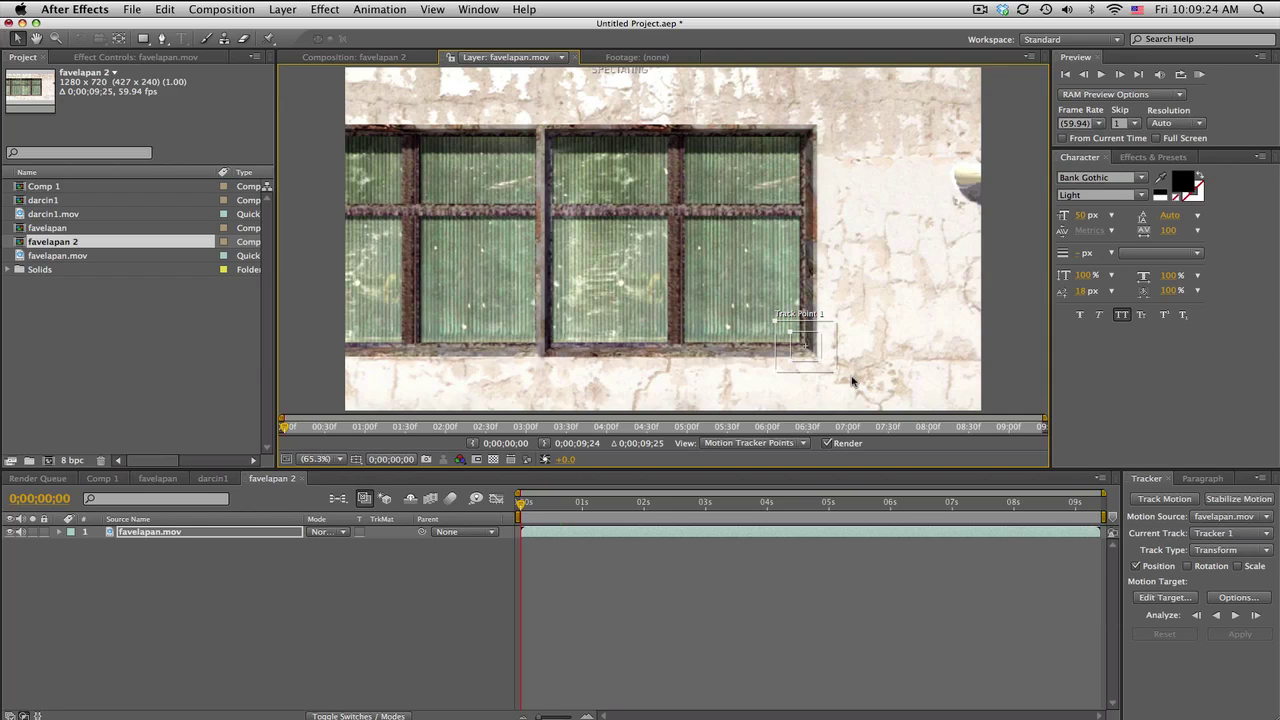
mouse_move(838, 376)
mouse_down()
mouse_move(851, 382)
mouse_move(832, 373)
mouse_up()
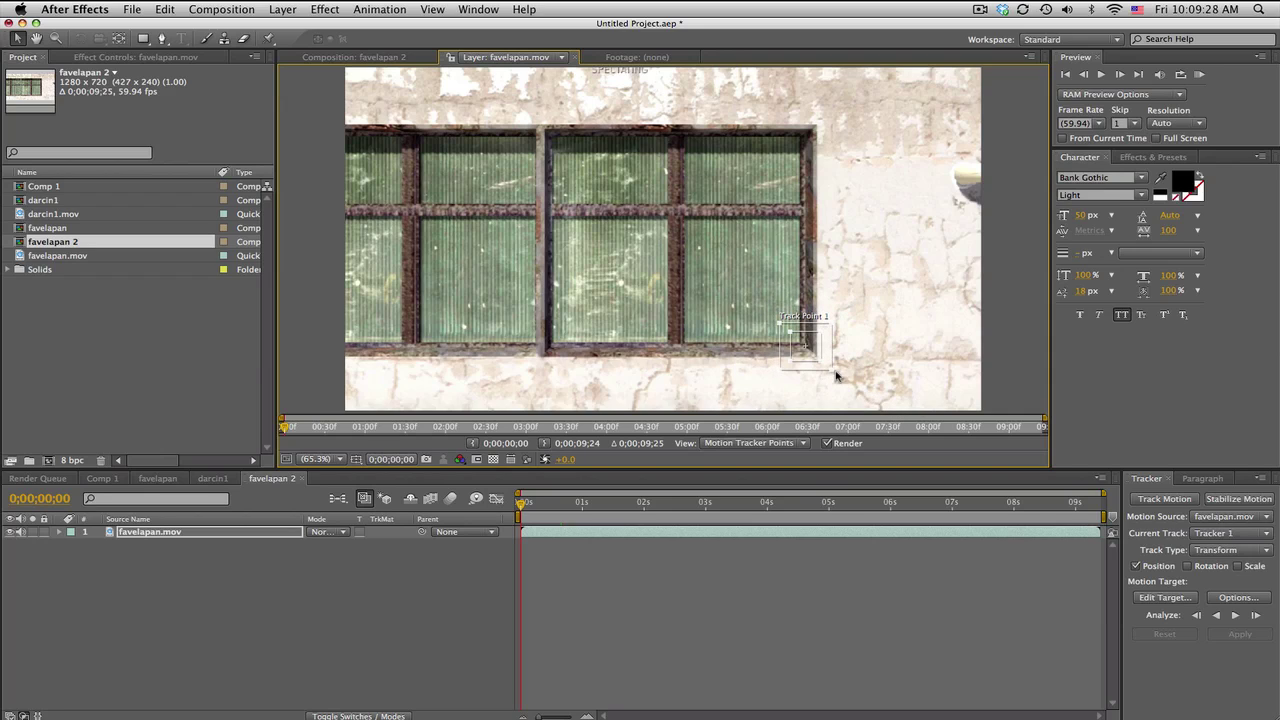
Step: Track the window-corner point forward to about 0;00;01;54, then stop the analysis
click(1235, 615)
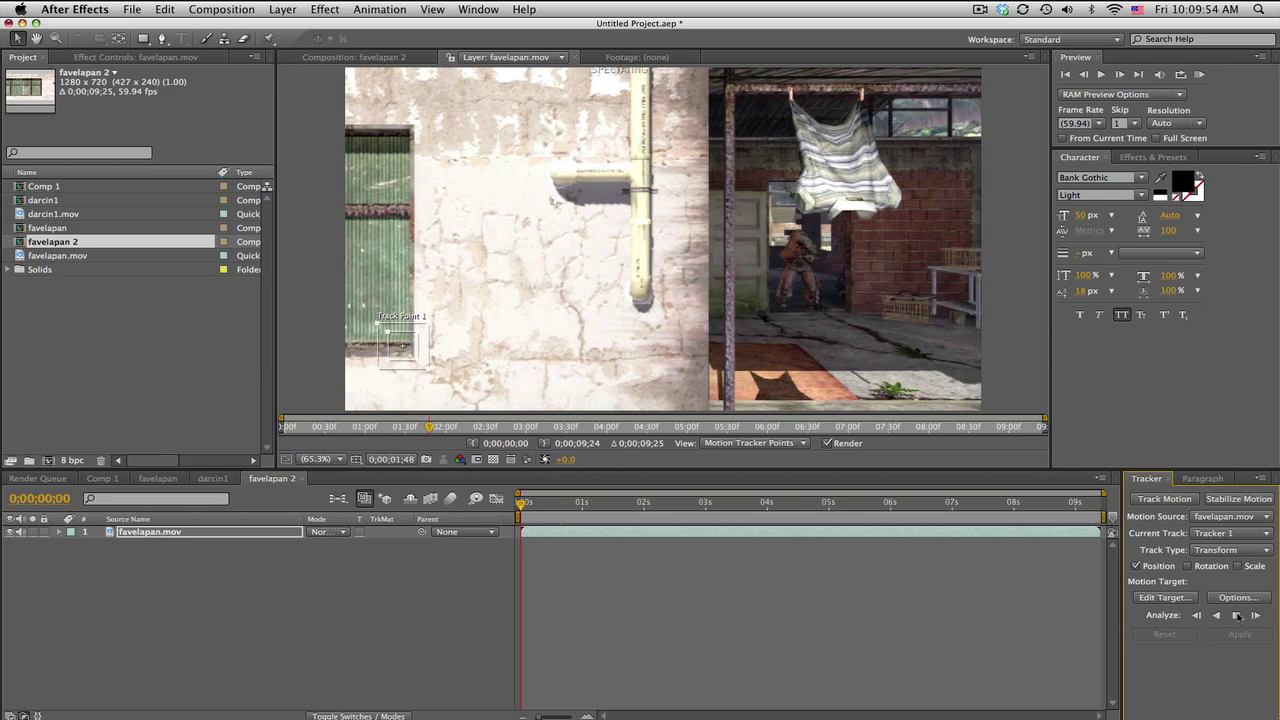
click(1237, 615)
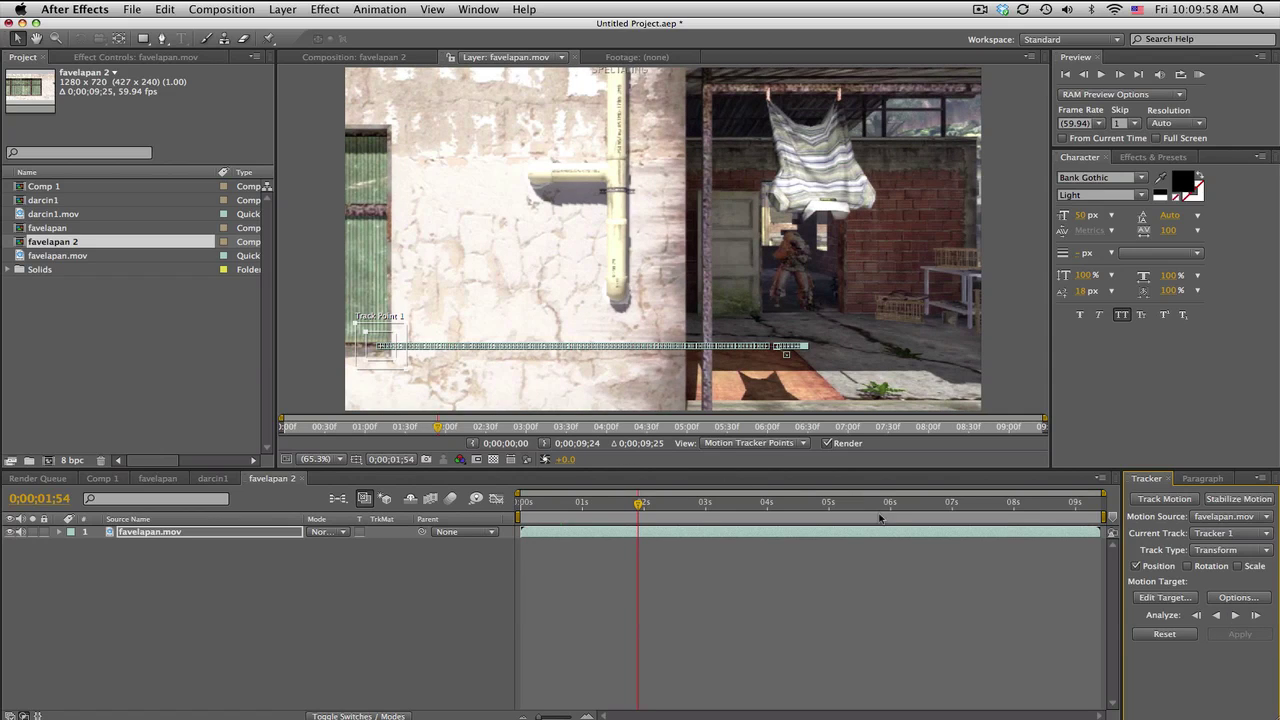
click(282, 9)
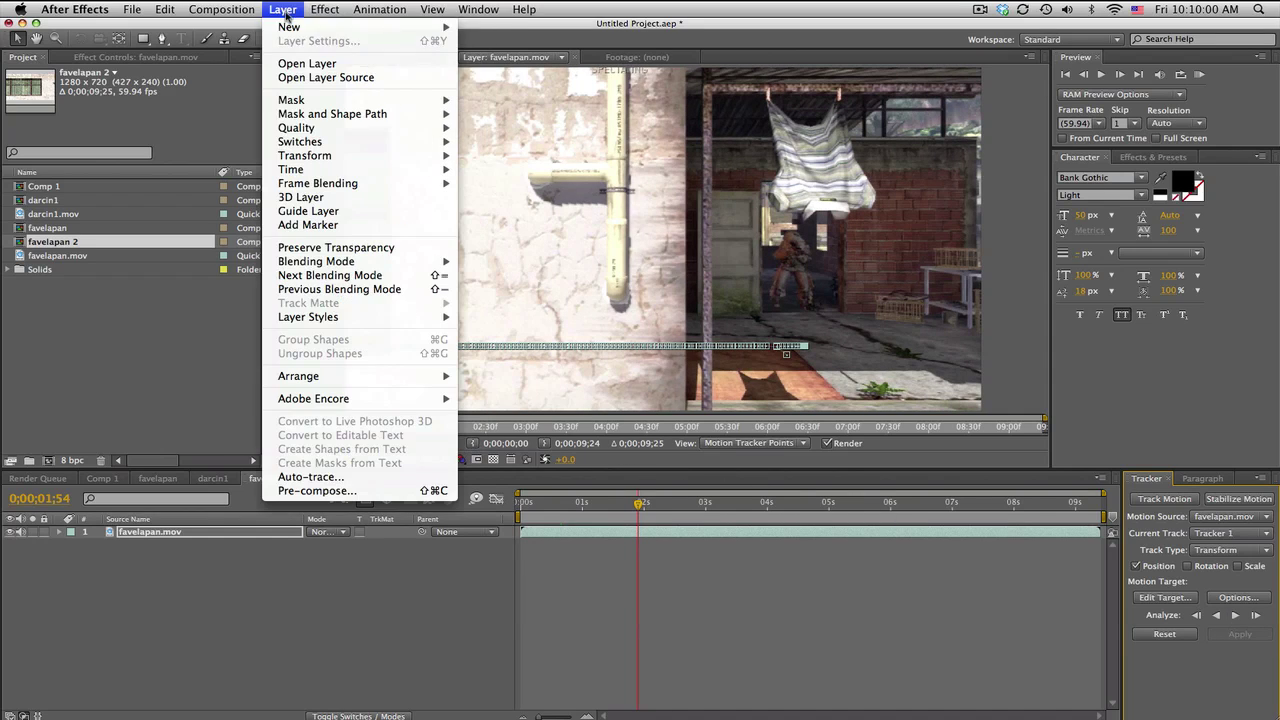
Step: Create Null 4 and apply Tracker 1's window-corner motion to it in X and Y
mouse_move(287, 28)
click(492, 87)
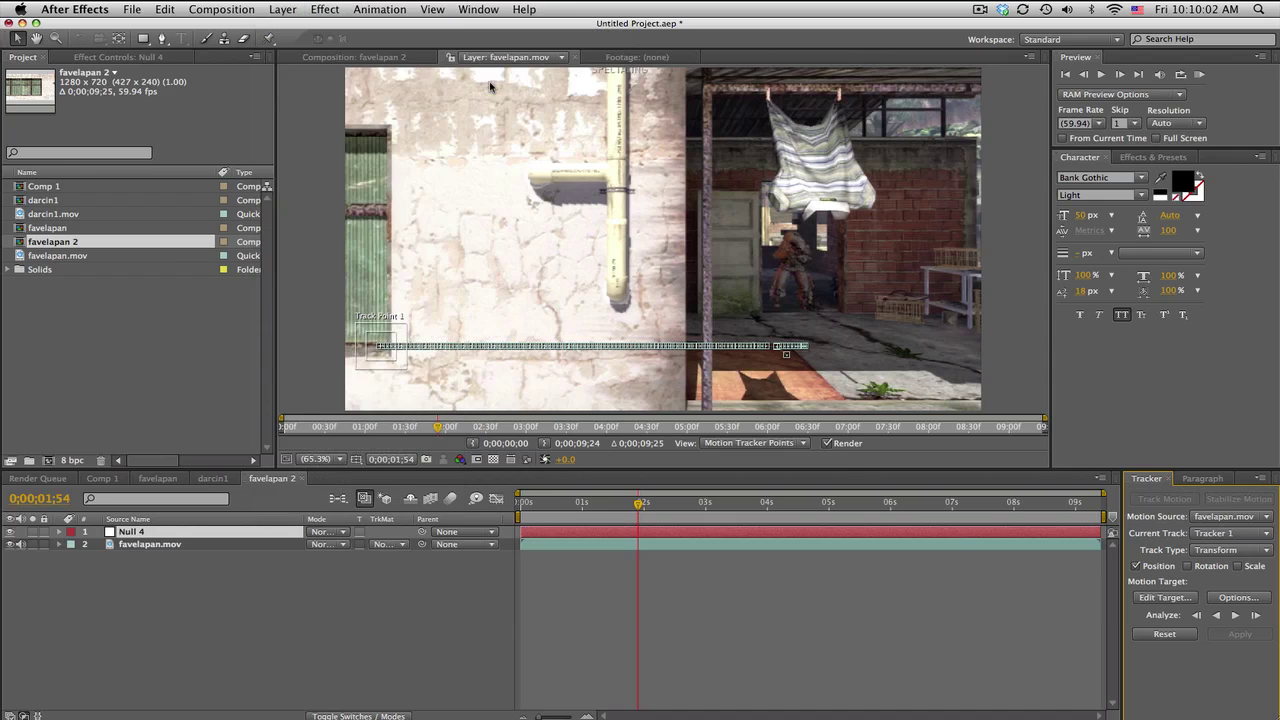
click(1190, 602)
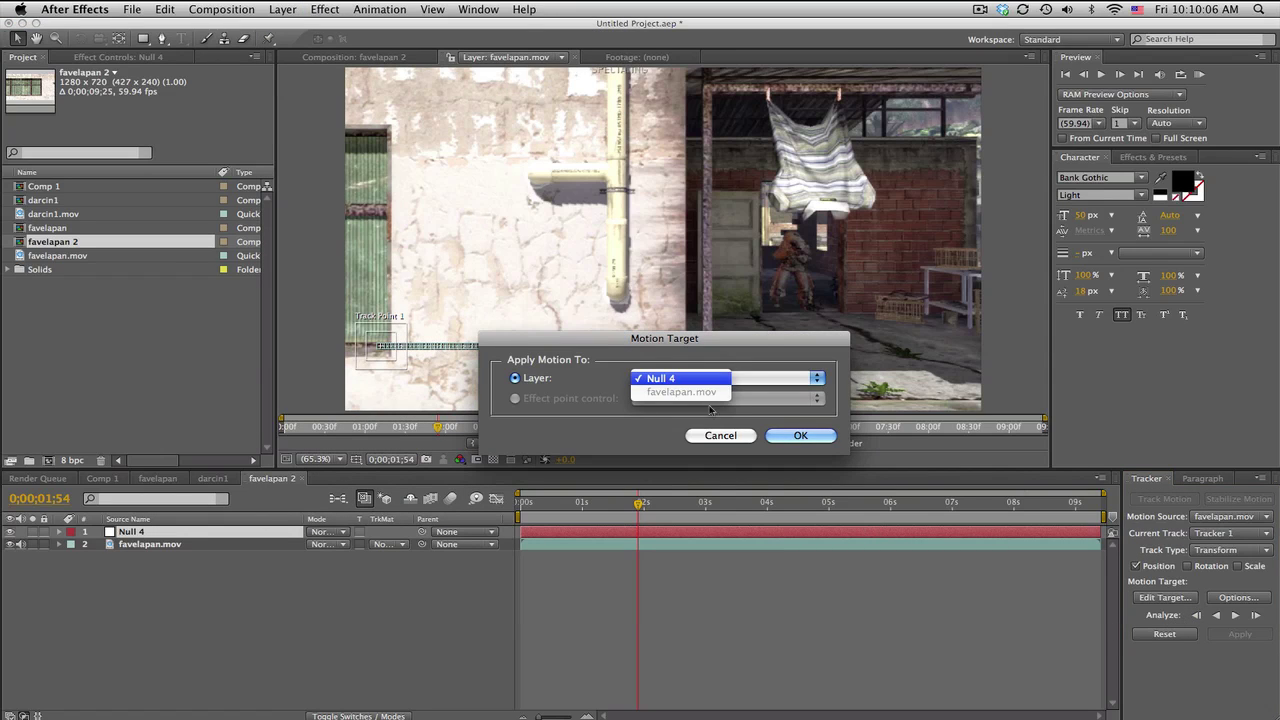
click(800, 435)
click(1240, 635)
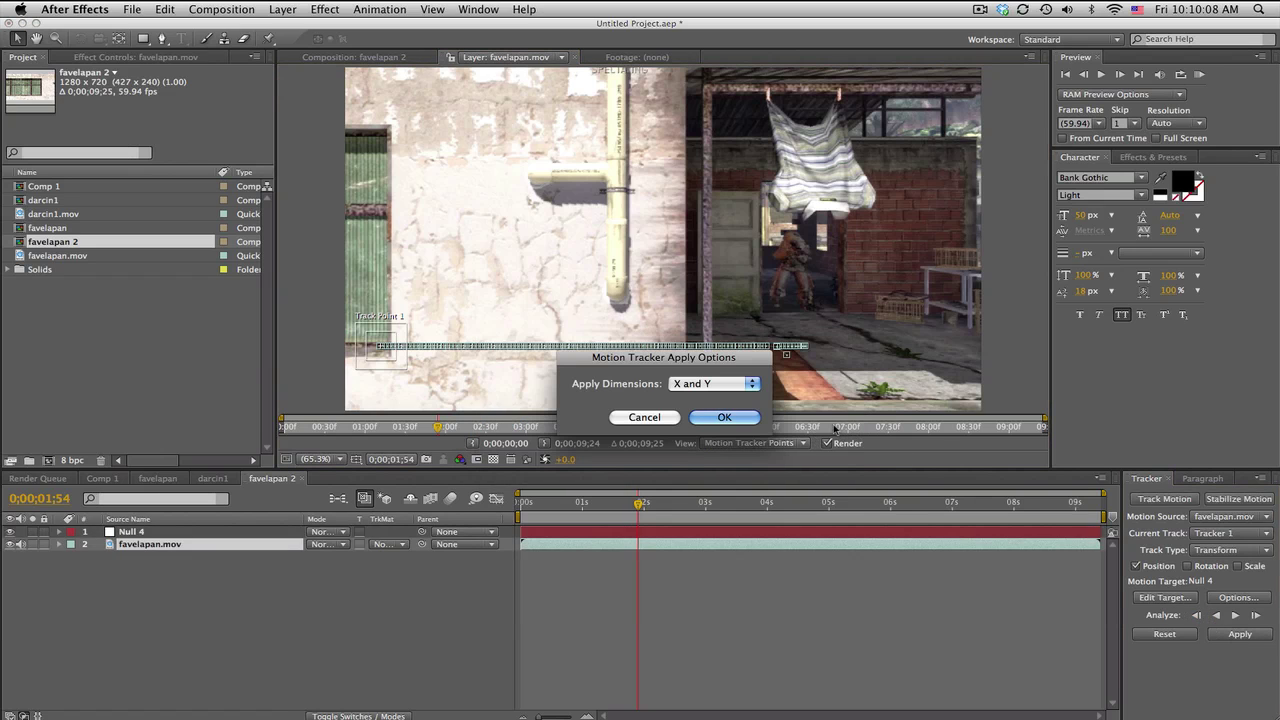
click(726, 418)
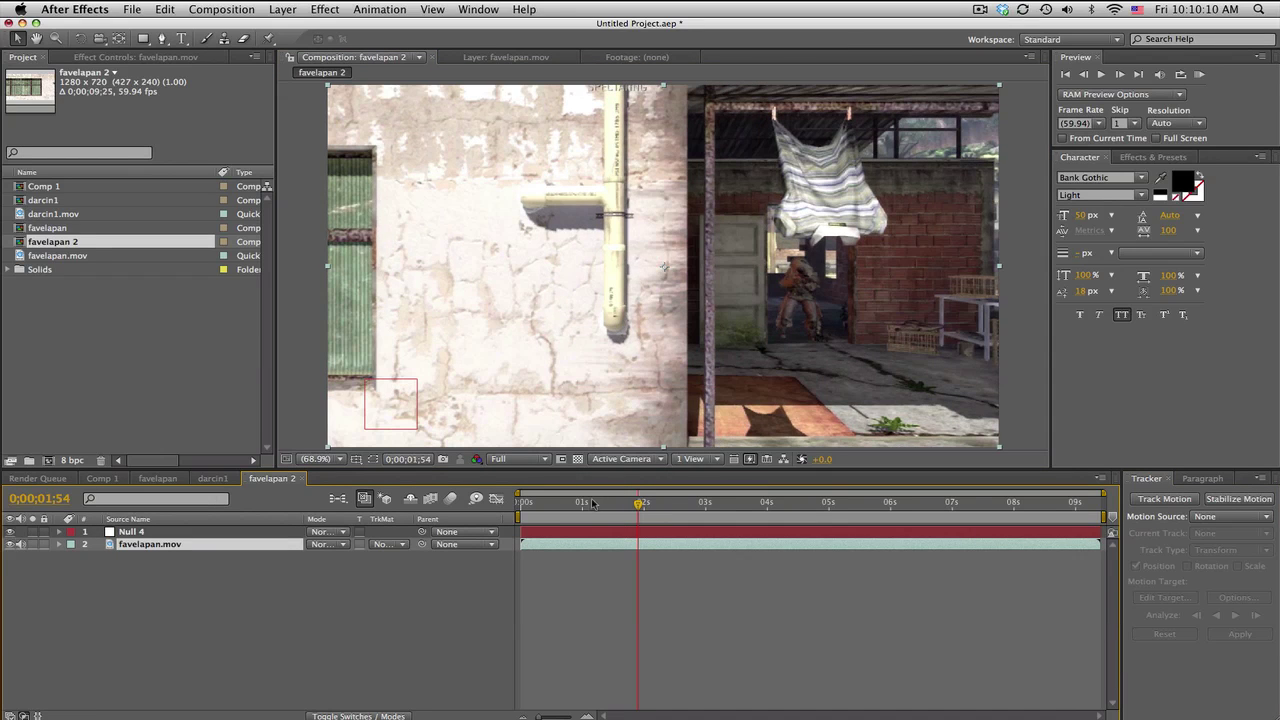
drag(592, 502, 637, 502)
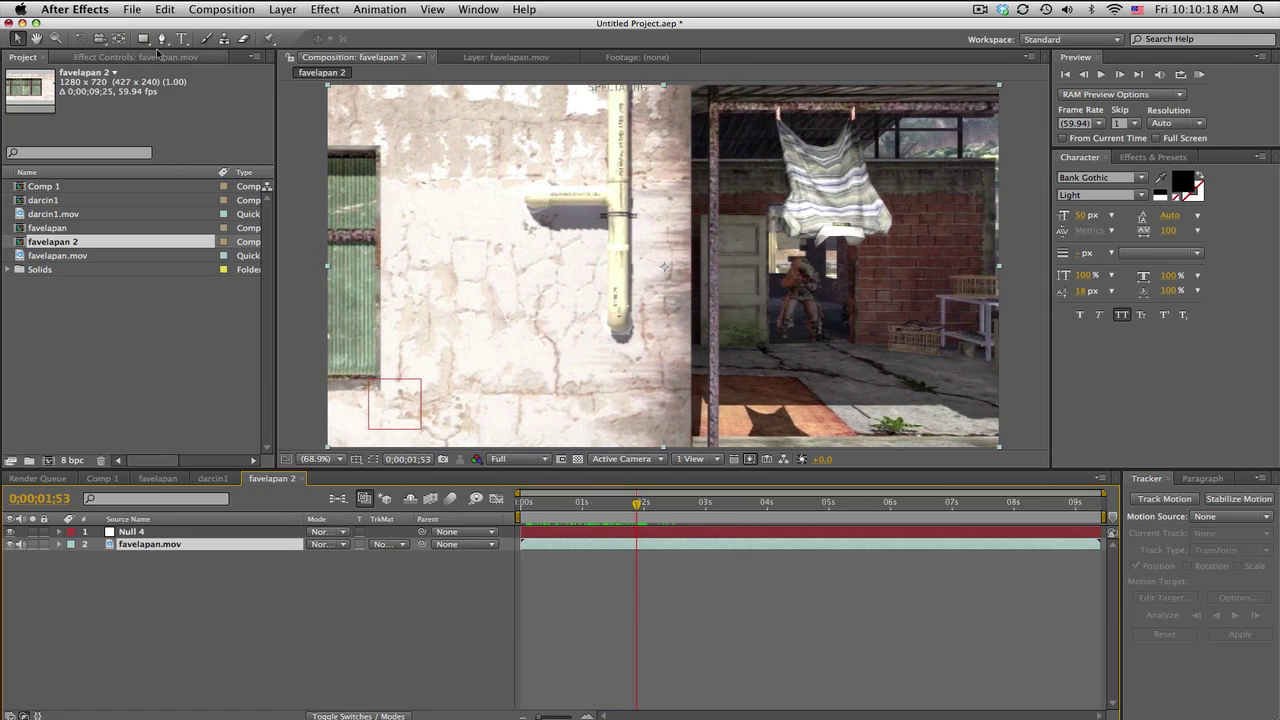
Step: Add a 'WALL TEXT' text layer on the wall and move it down and right
click(182, 40)
click(455, 316)
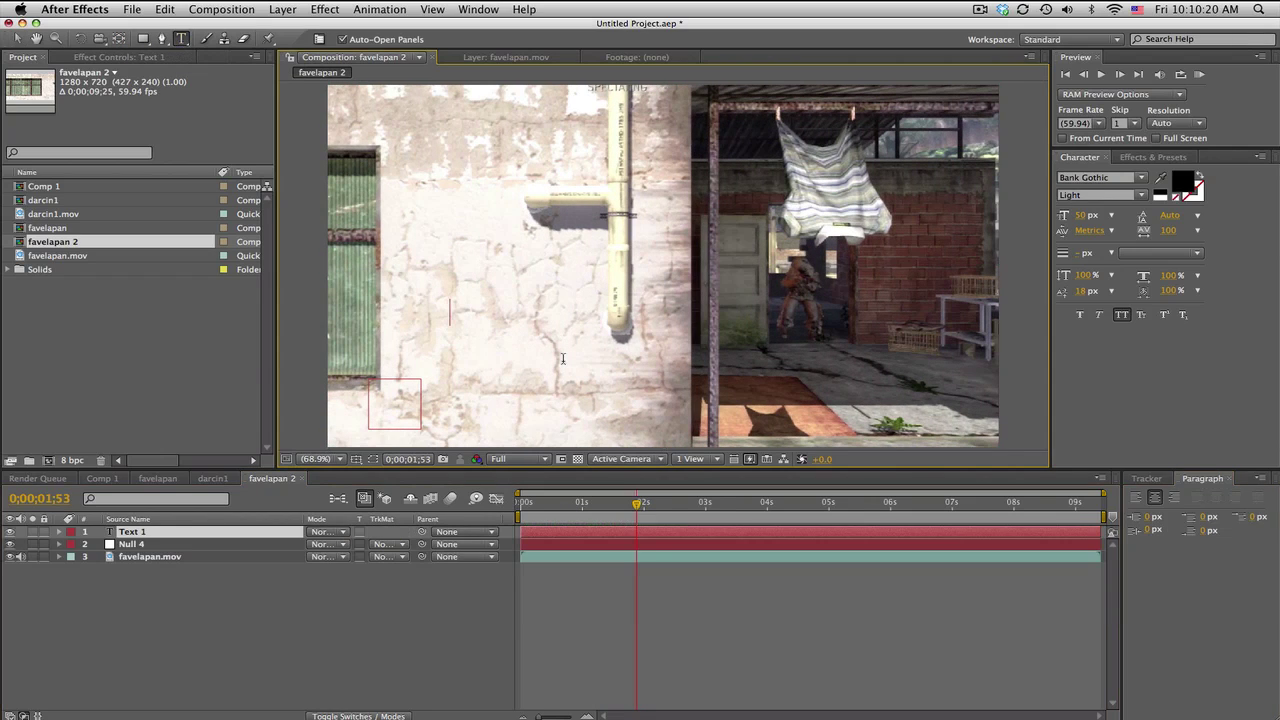
text(WALL TEXT)
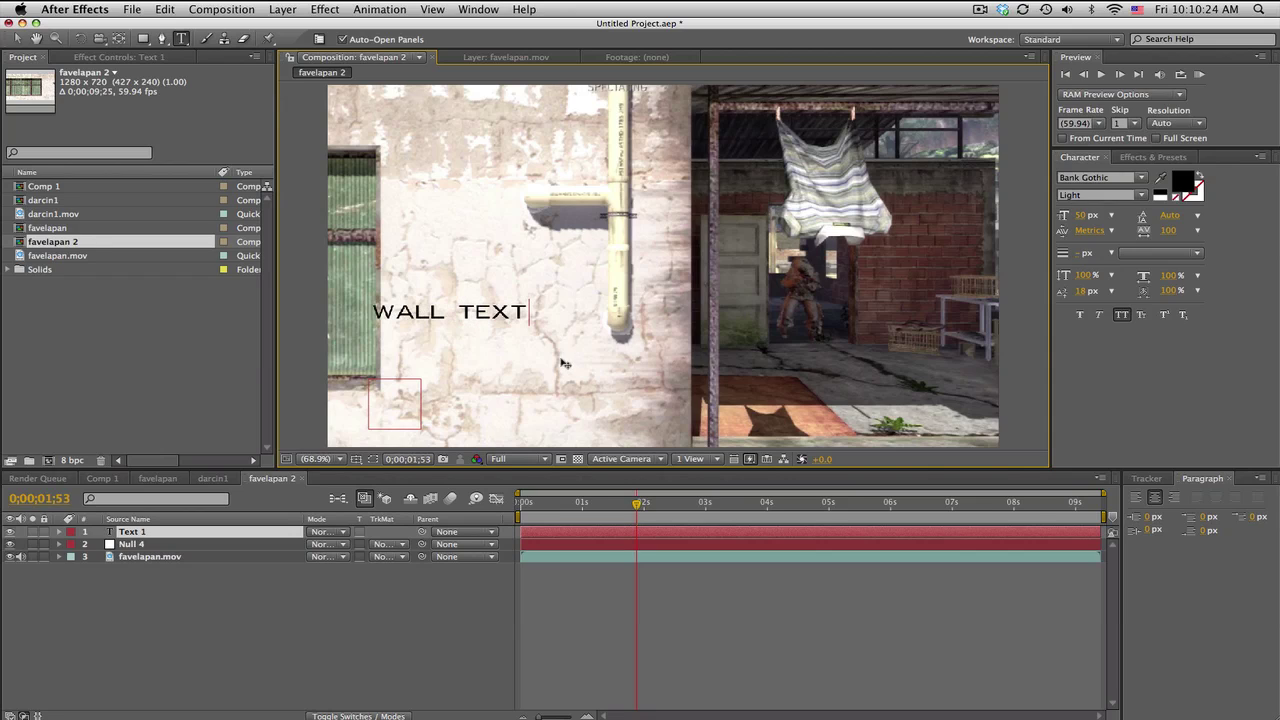
click(17, 38)
drag(477, 323, 541, 361)
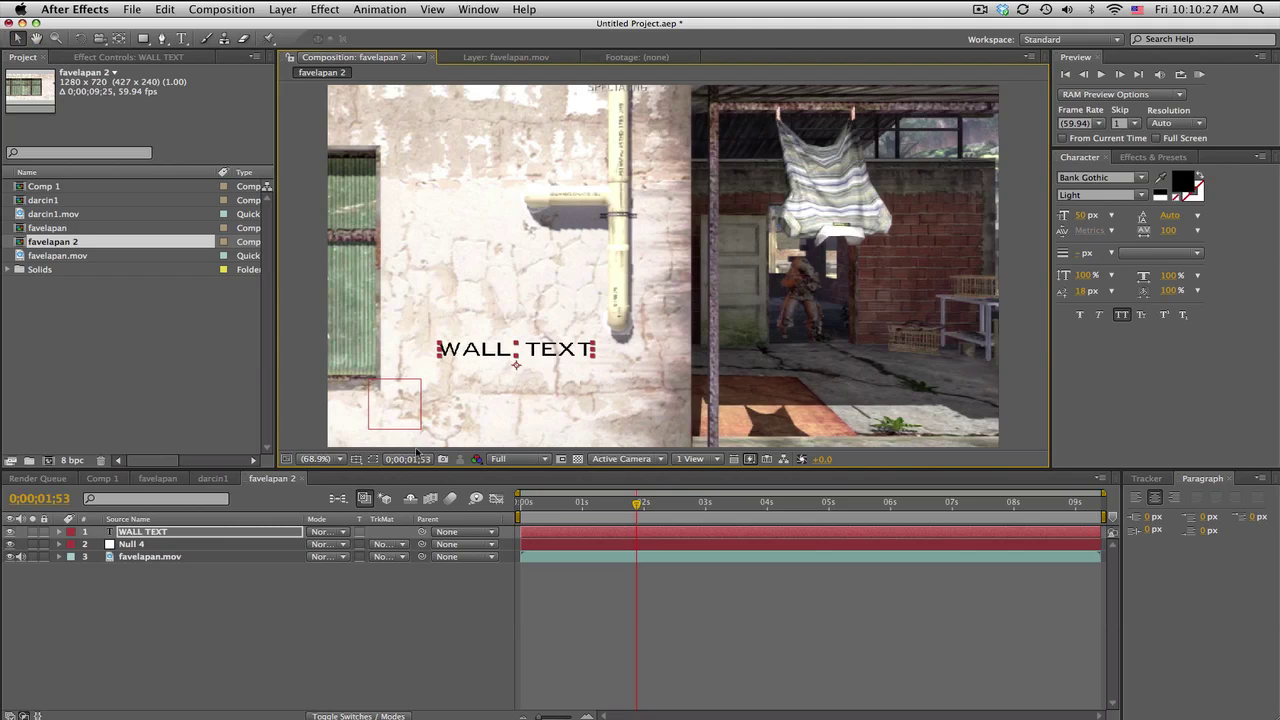
Step: Try Overlay then return WALL TEXT to Normal blending, and parent it to Null 4
click(337, 534)
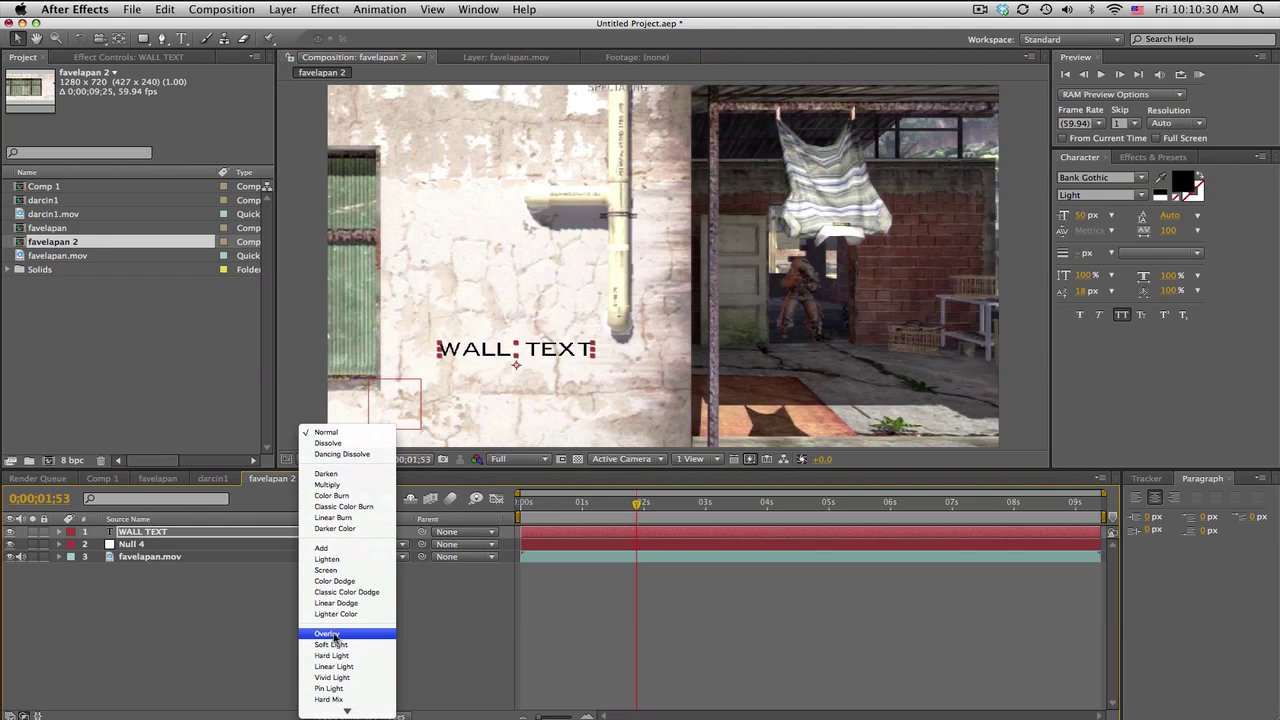
click(335, 638)
click(324, 532)
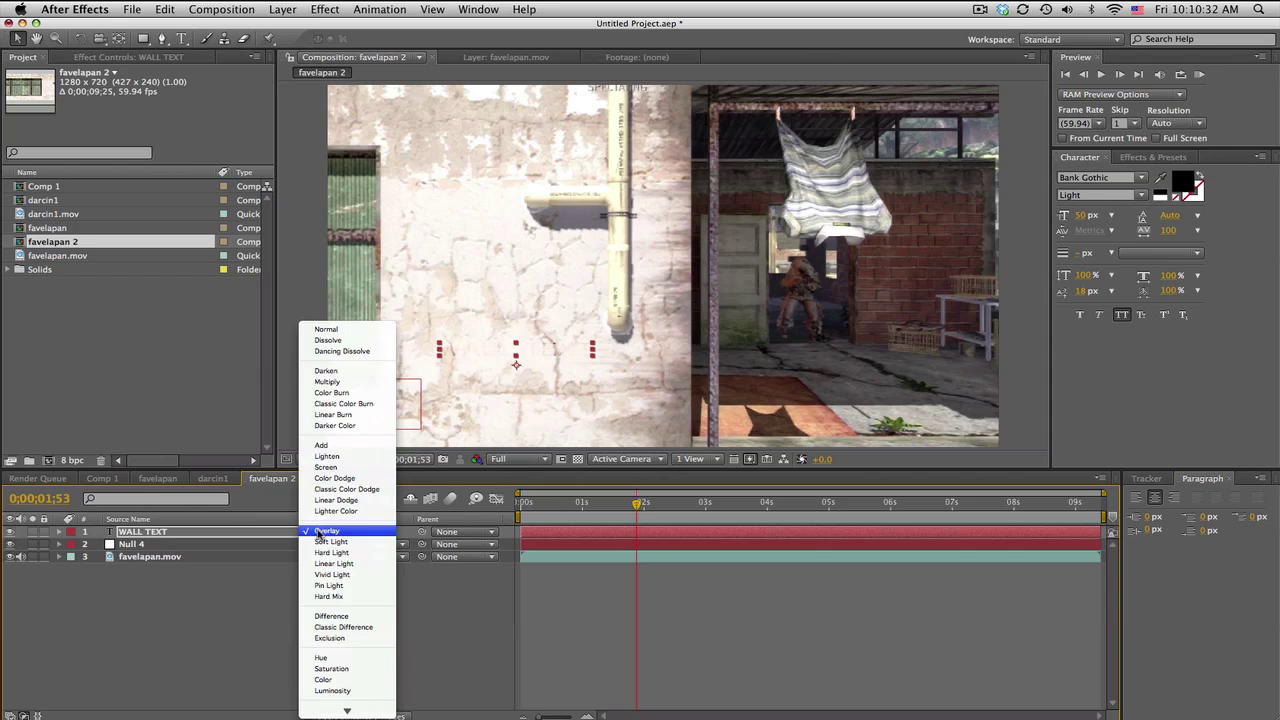
click(327, 329)
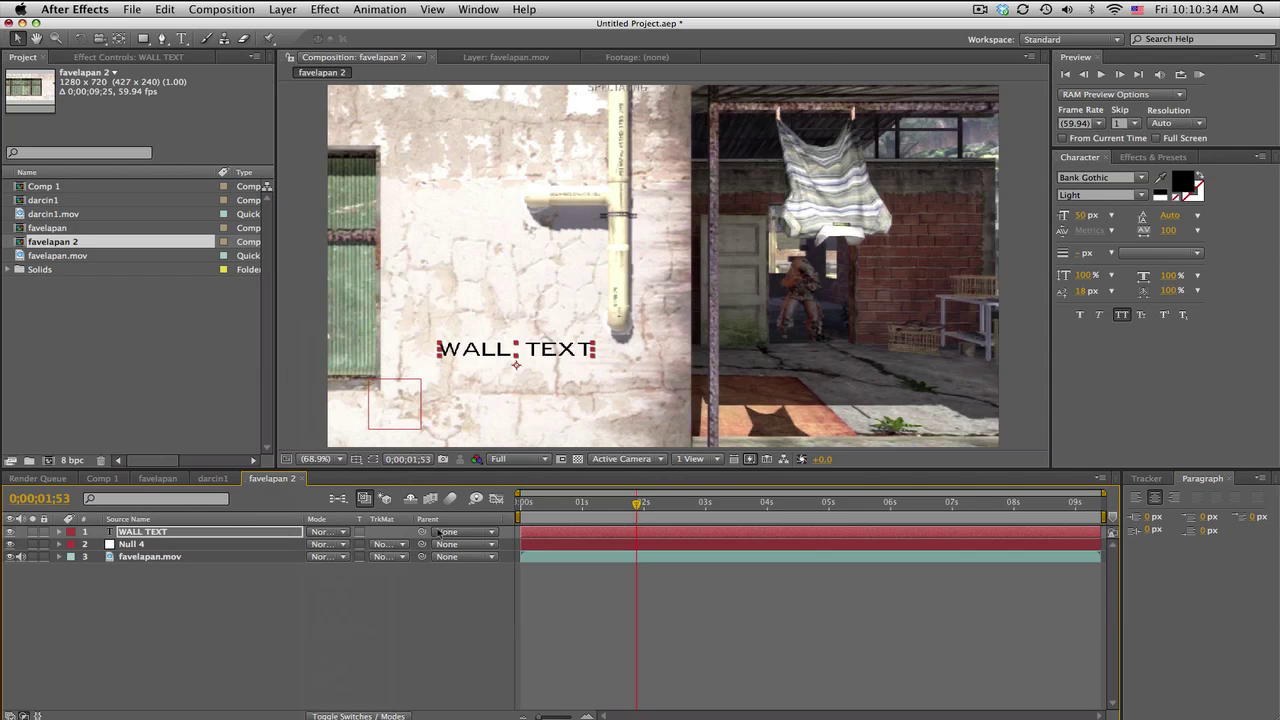
drag(423, 535, 130, 544)
click(583, 584)
click(545, 502)
drag(545, 507, 631, 506)
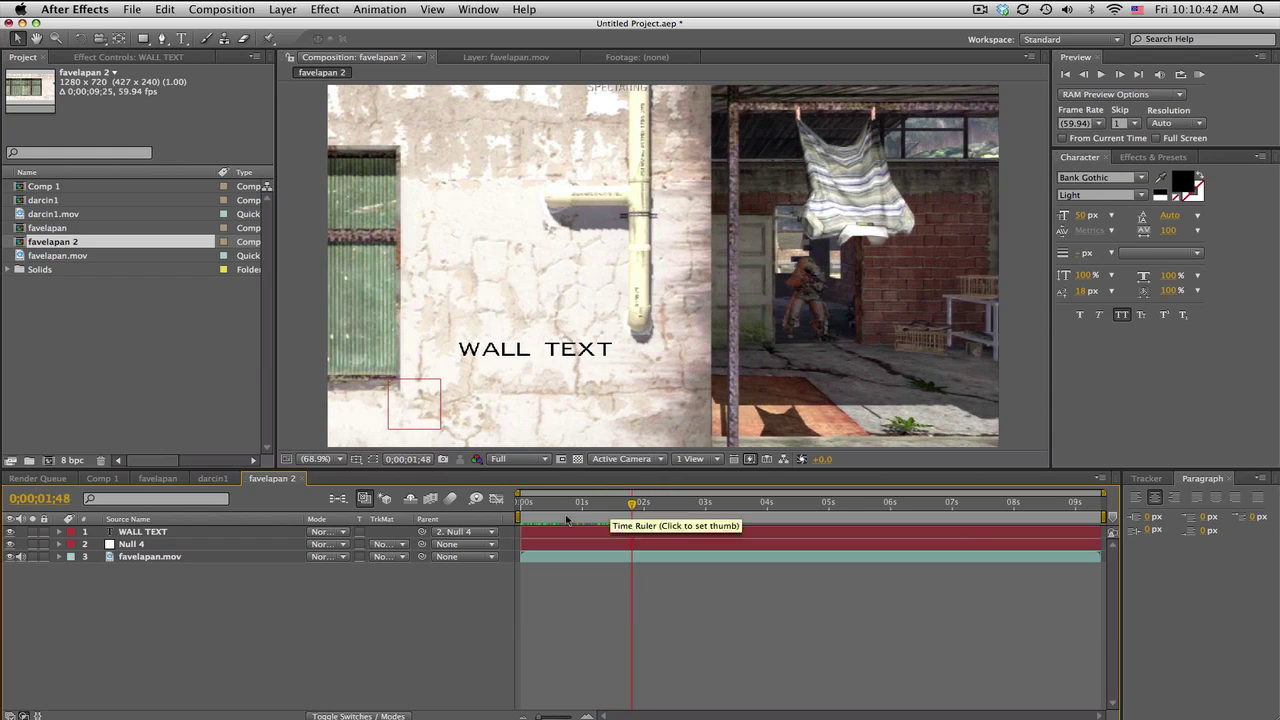
Step: Keyframe Null 4's Position at 0;00;02;47, shifting it left so WALL TEXT stays on the wall
click(246, 548)
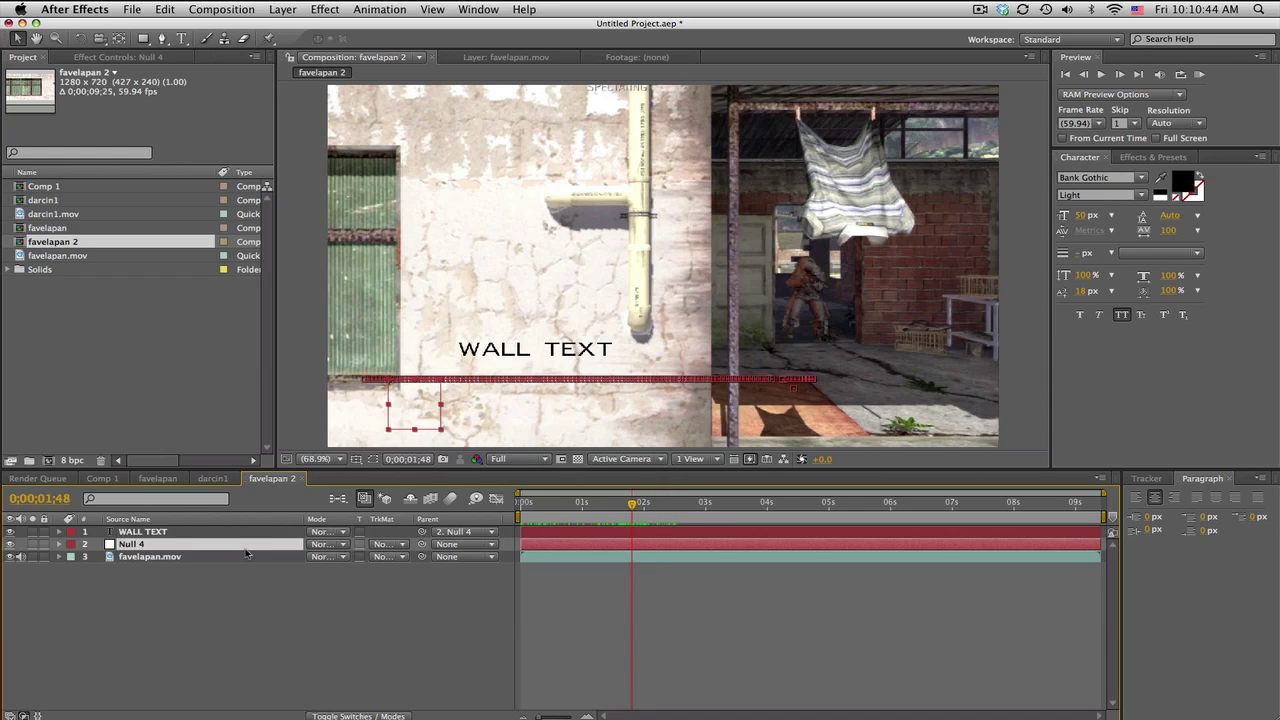
key(u)
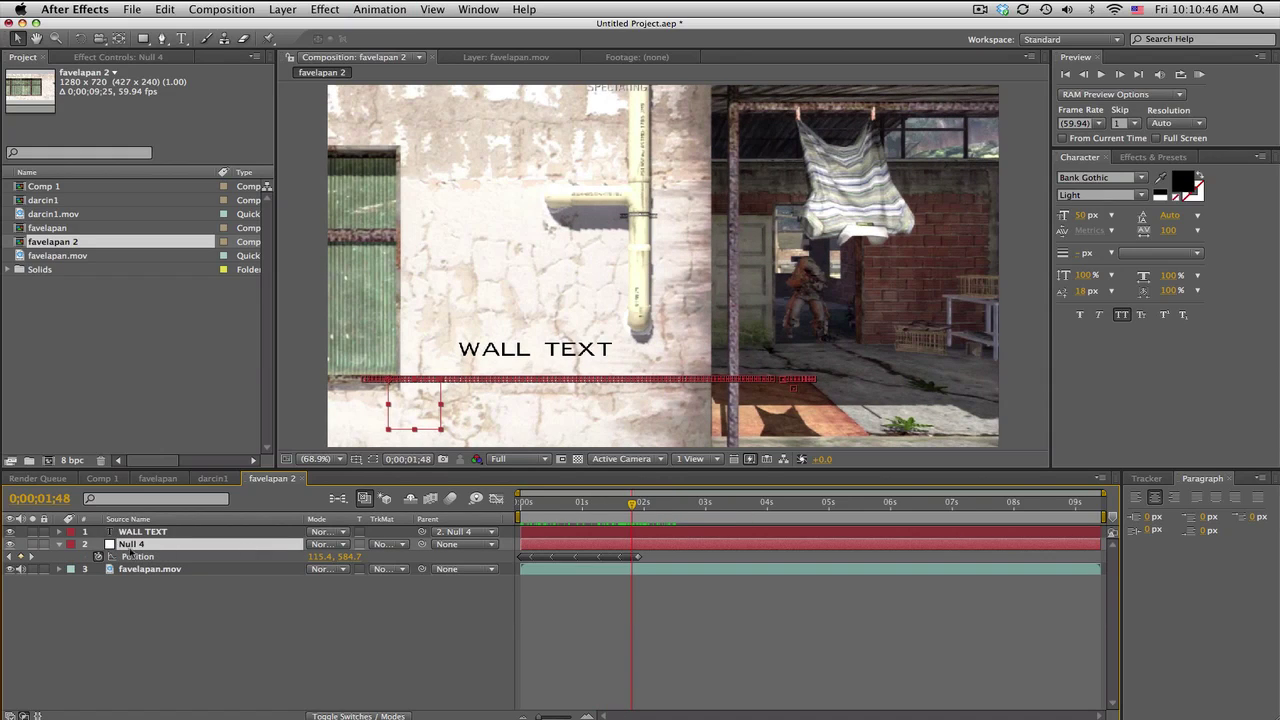
key(equal)
key(equal)
key(equal)
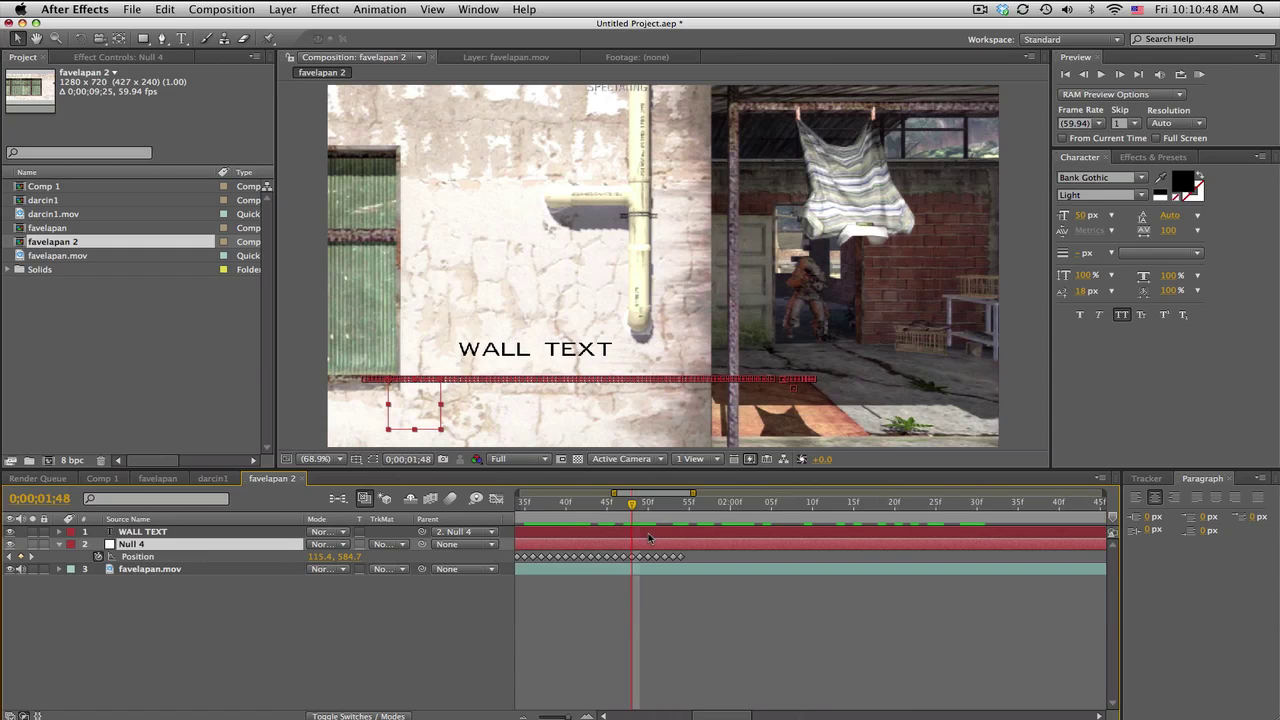
key(Page_Down)
key(Page_Down)
key(Page_Down)
key(Page_Down)
key(Page_Down)
key(Page_Down)
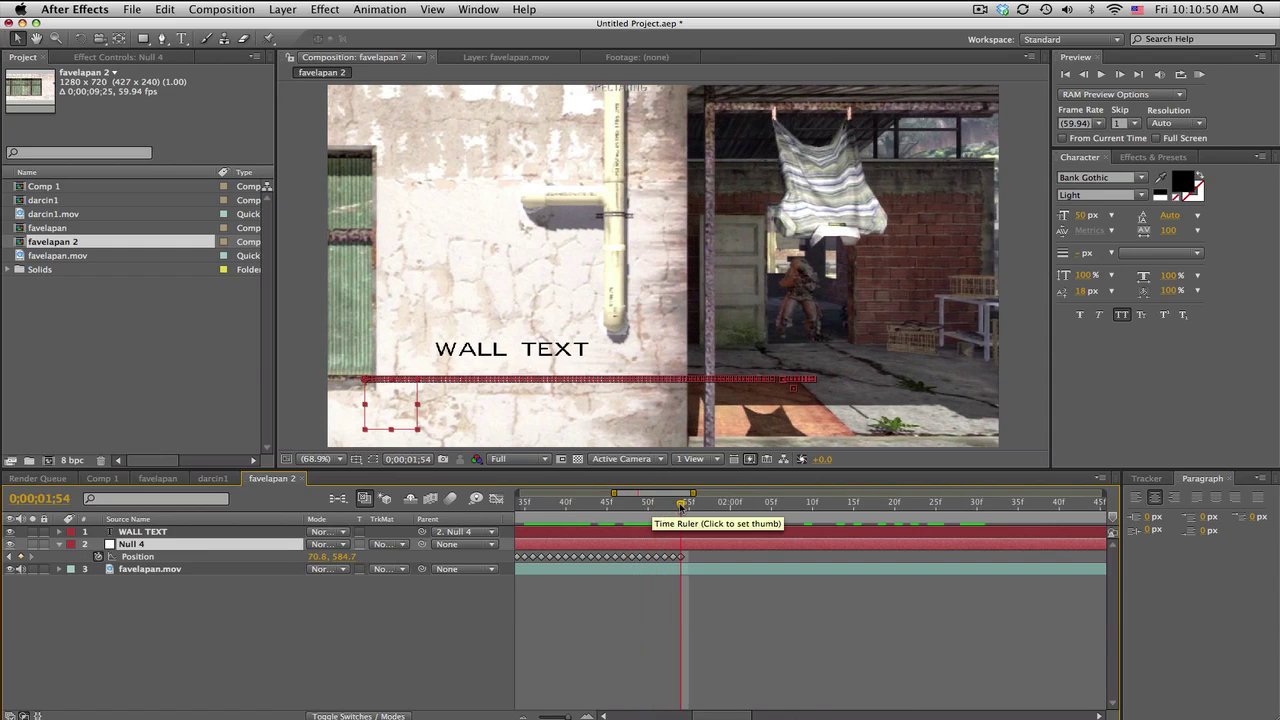
key(minus)
key(minus)
key(minus)
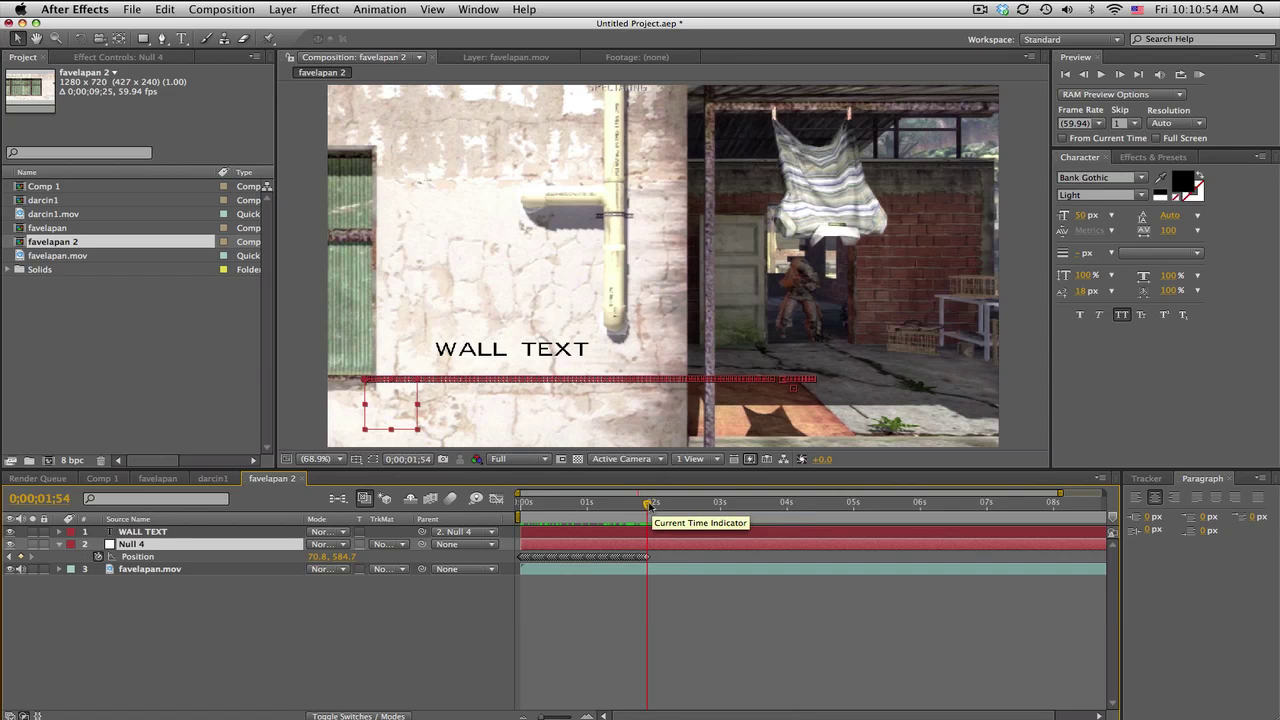
drag(648, 505, 706, 505)
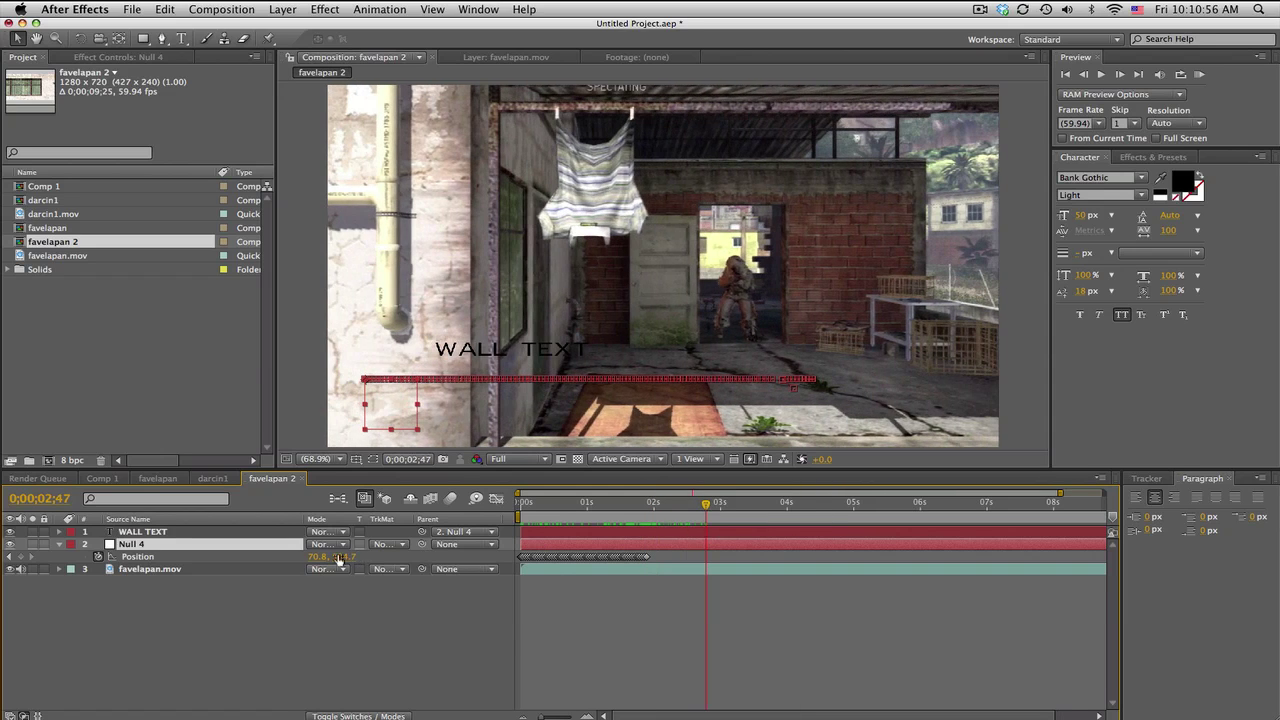
drag(312, 563, 109, 566)
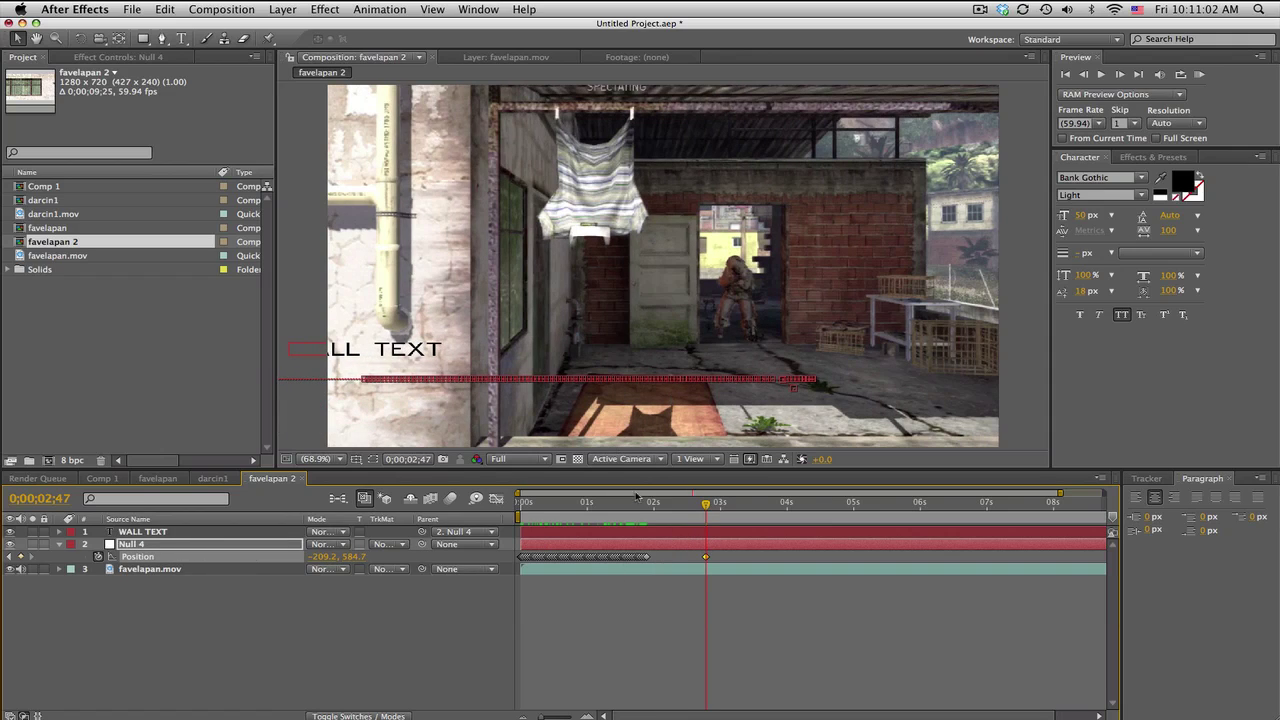
mouse_move(636, 496)
mouse_down()
mouse_move(688, 502)
mouse_move(634, 502)
mouse_move(657, 502)
mouse_up()
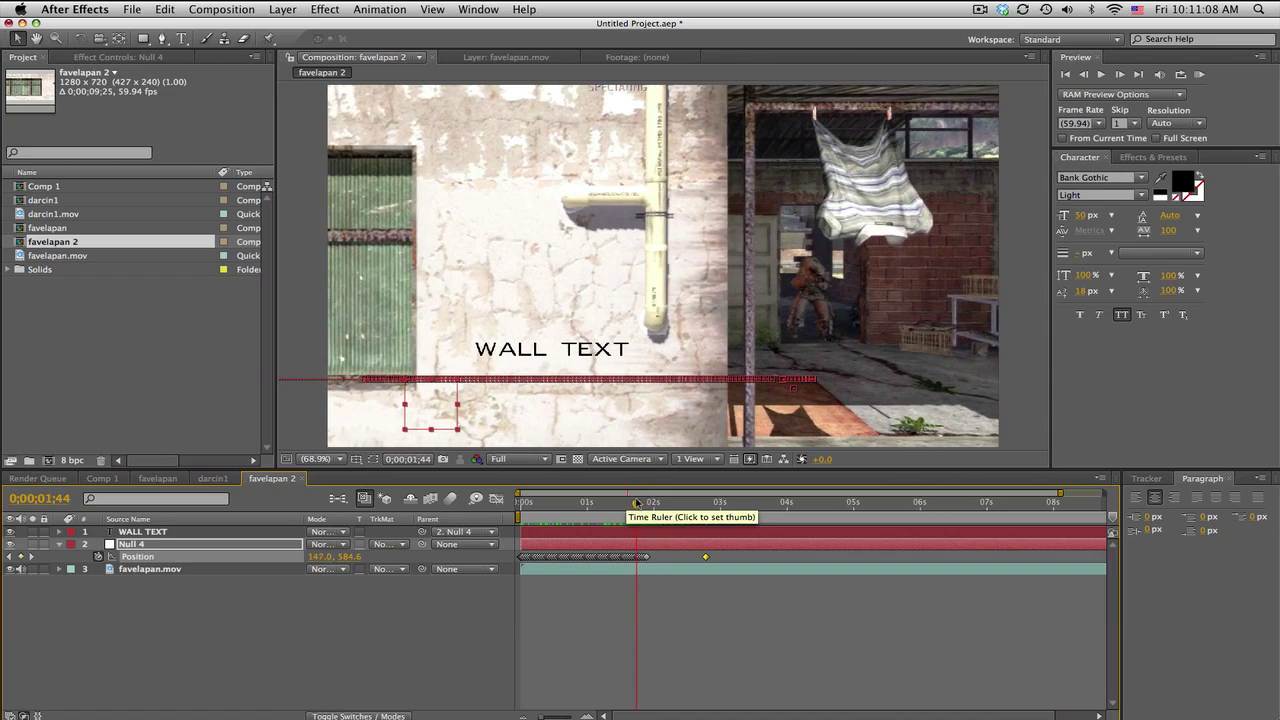
drag(662, 503, 706, 503)
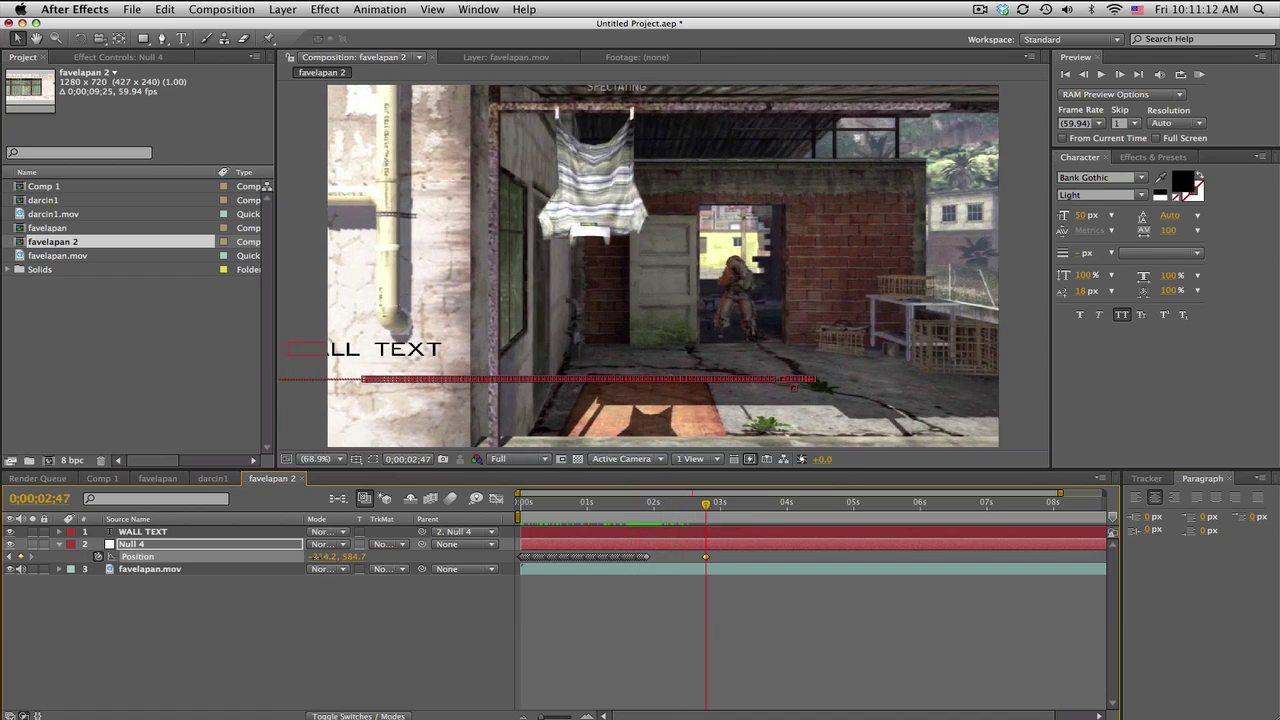
click(645, 508)
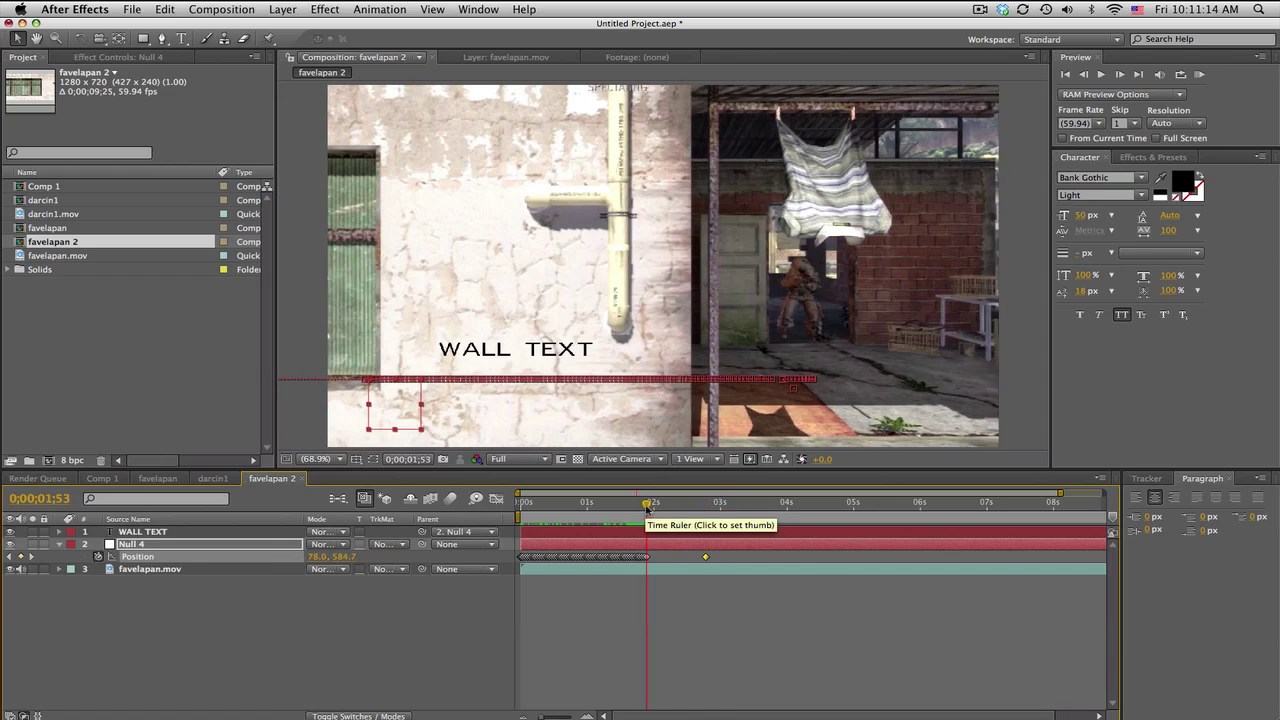
drag(656, 505, 598, 505)
Step: Play back favelapan 2 from around 1;51 to review the WALL TEXT motion
click(656, 614)
click(641, 503)
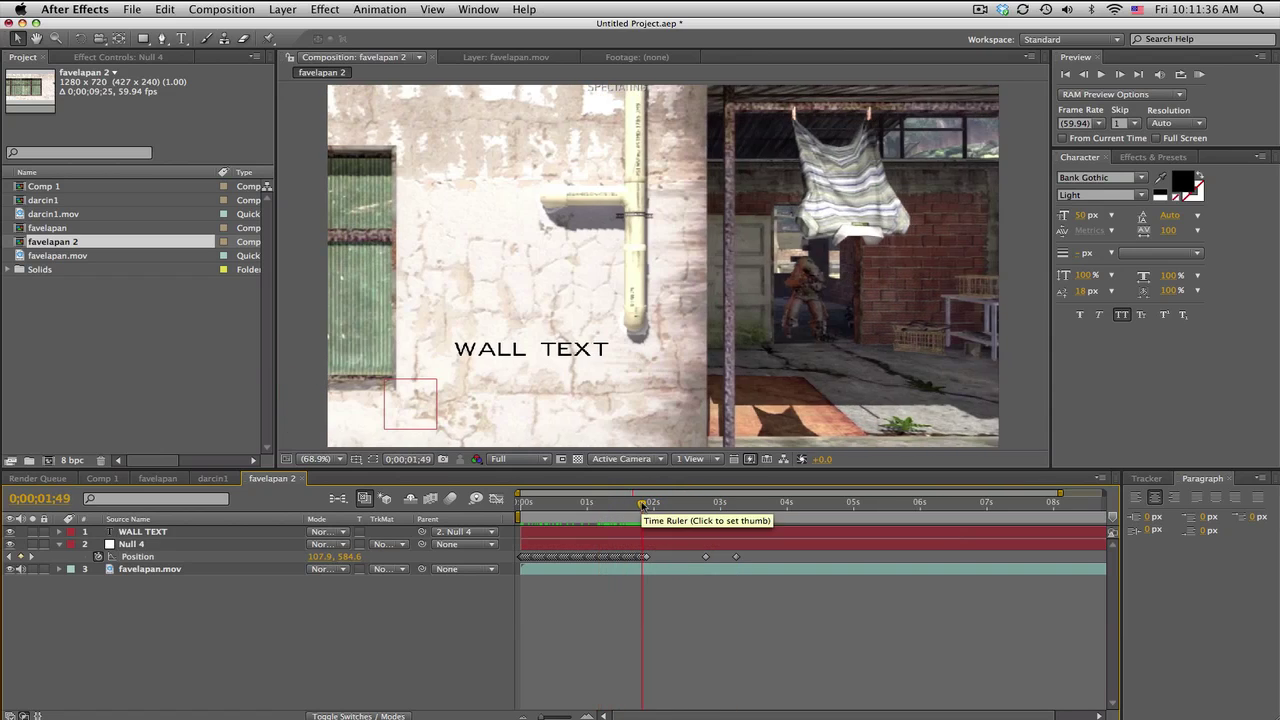
key(space)
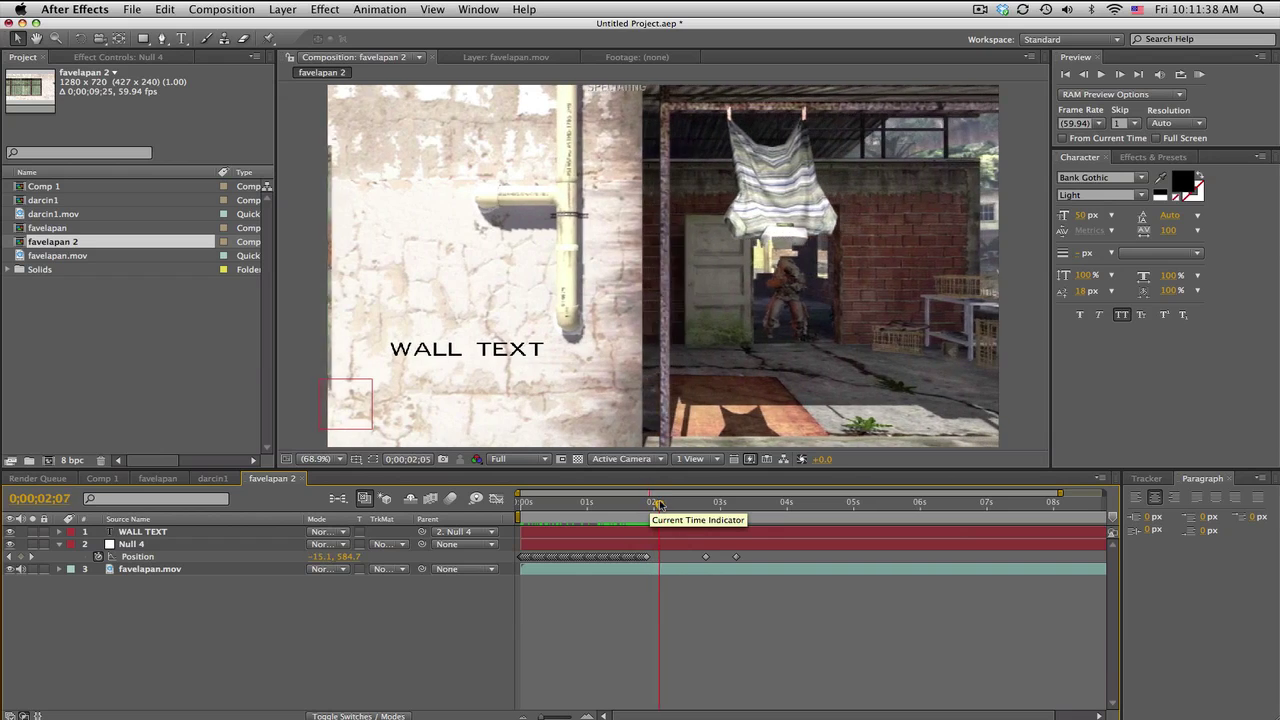
click(600, 503)
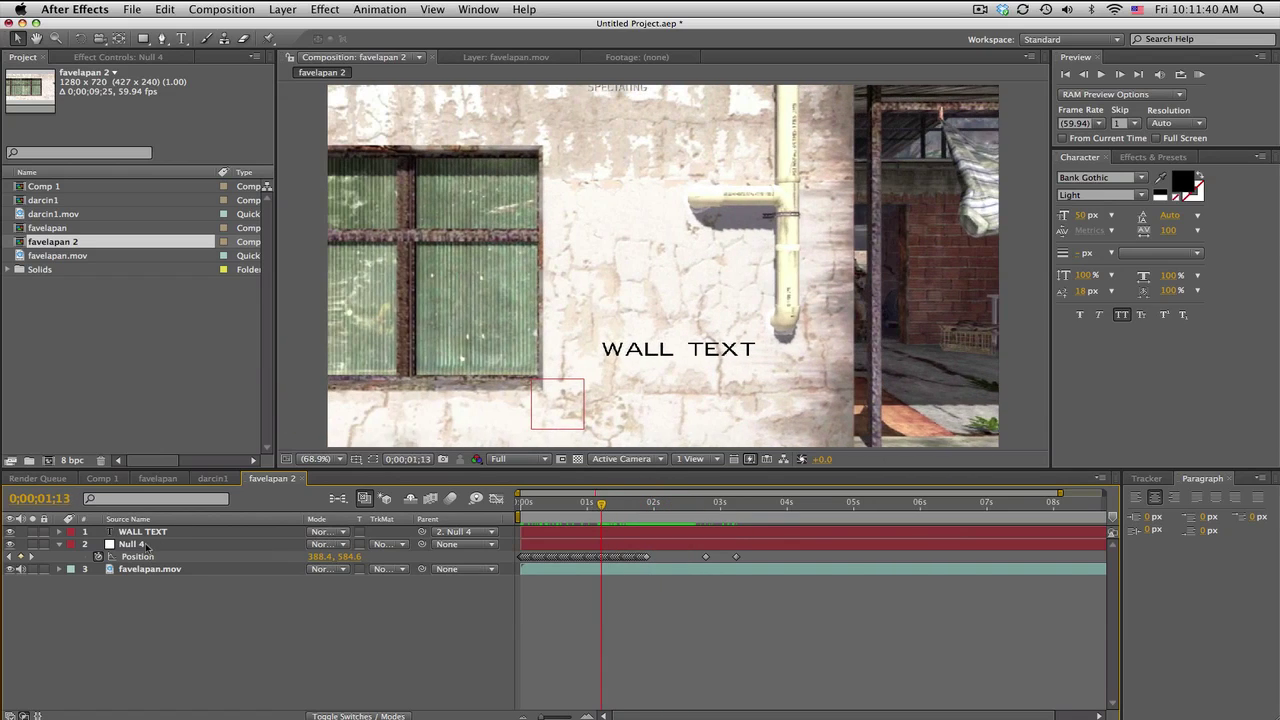
Step: Reposition WALL TEXT lower and further right on the wall, previewing as it moves
click(152, 534)
drag(697, 361, 557, 439)
mouse_move(600, 503)
mouse_down()
mouse_move(518, 503)
mouse_move(646, 503)
mouse_move(598, 503)
mouse_up()
drag(578, 374, 613, 289)
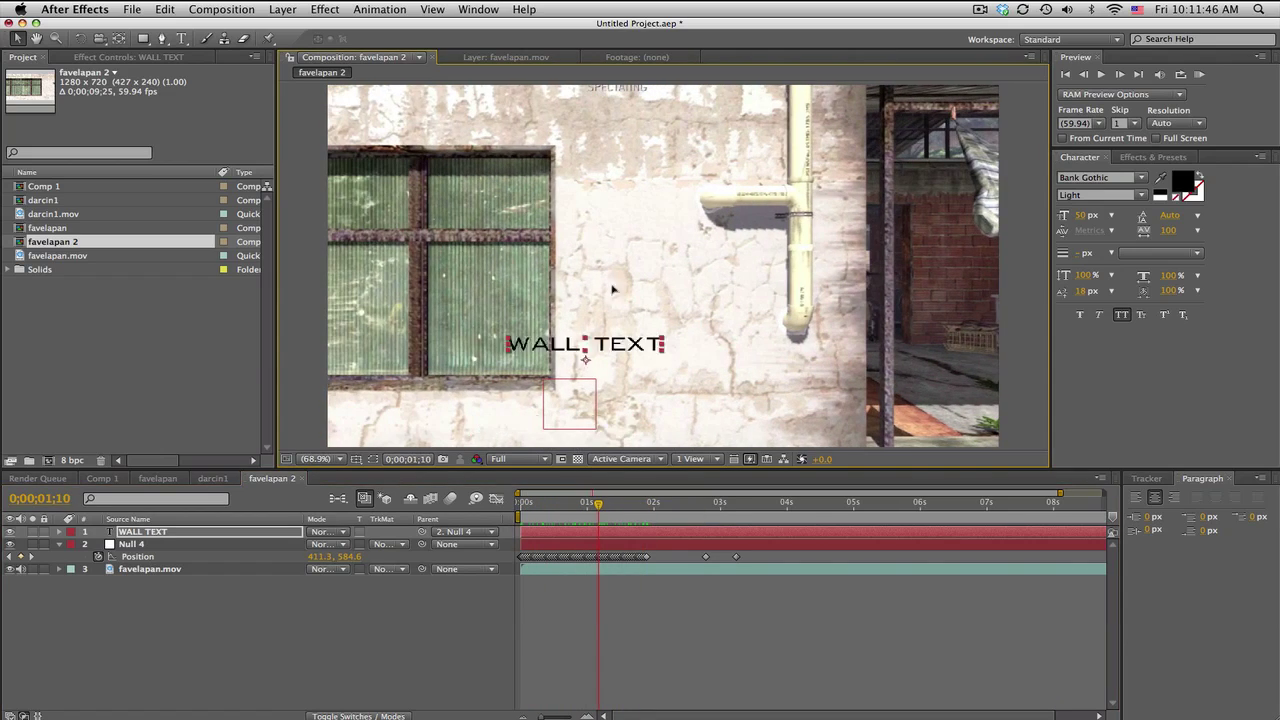
mouse_move(581, 503)
mouse_down()
mouse_move(535, 503)
mouse_move(596, 503)
mouse_up()
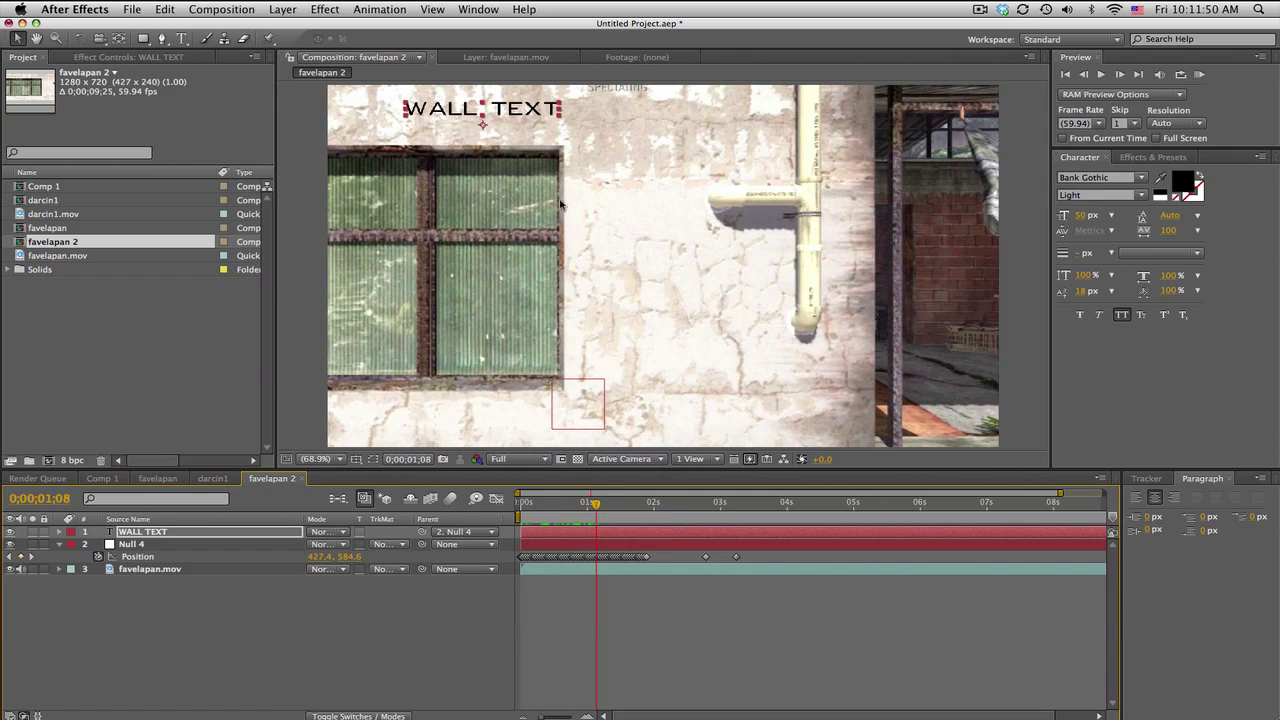
drag(535, 108, 868, 356)
key(space)
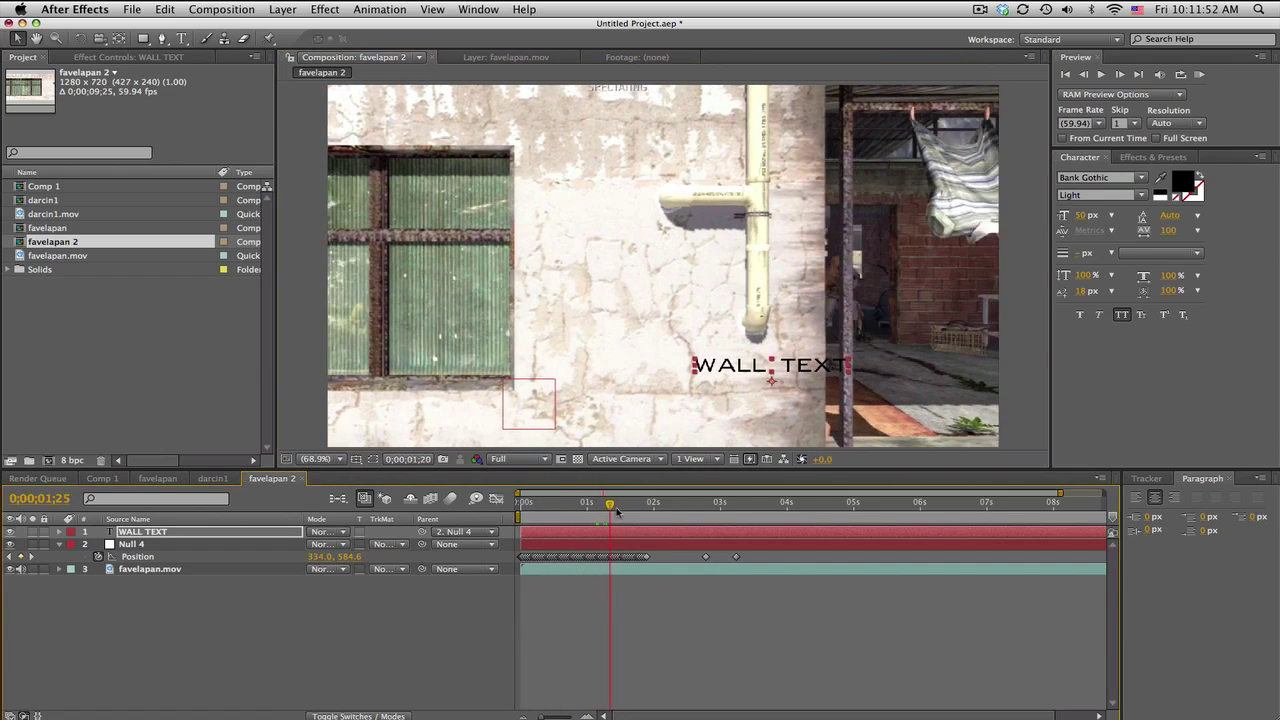
drag(700, 368, 890, 392)
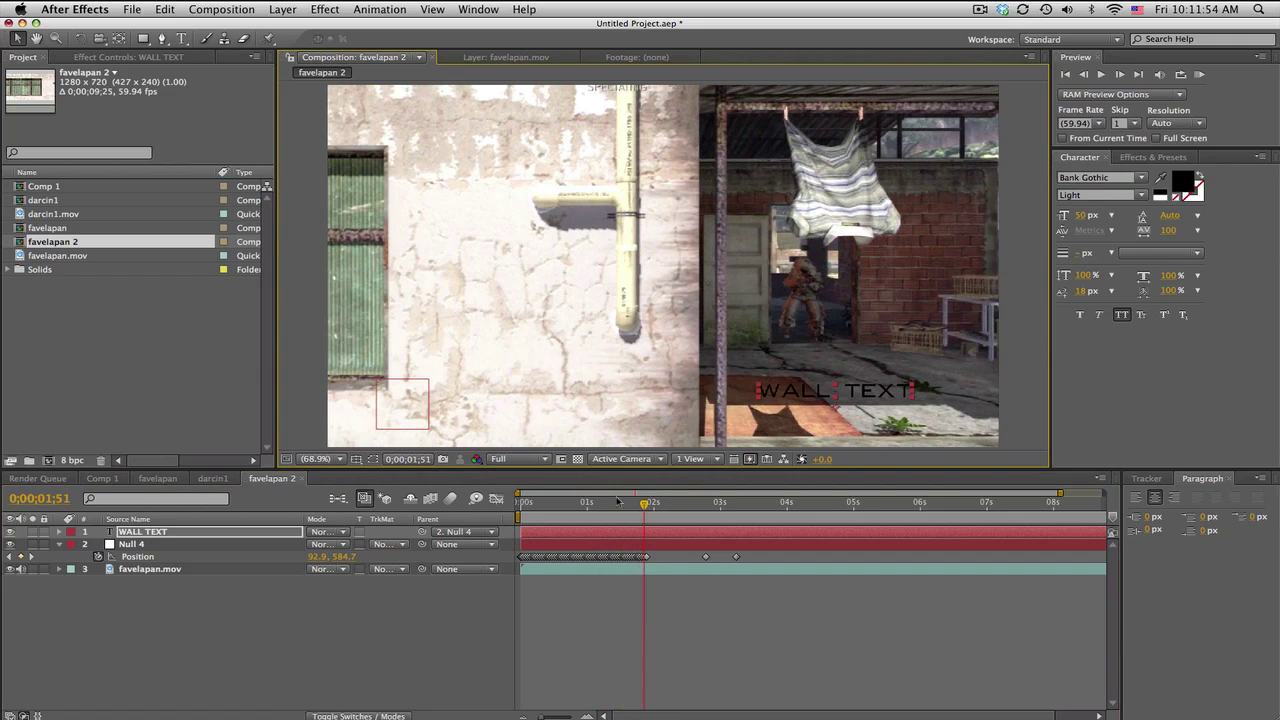
drag(617, 500, 540, 526)
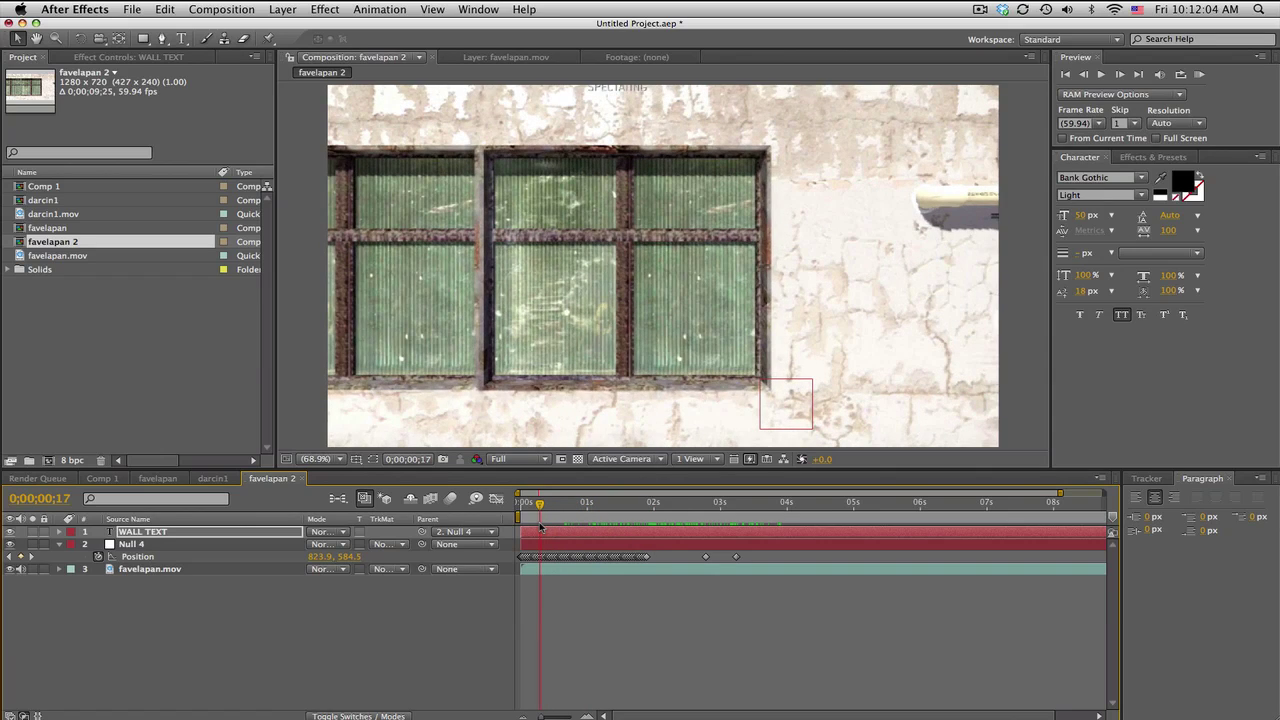
Step: Show the Tracker panel and scrub favelapan 2 to confirm WALL TEXT follows the wall
click(1146, 478)
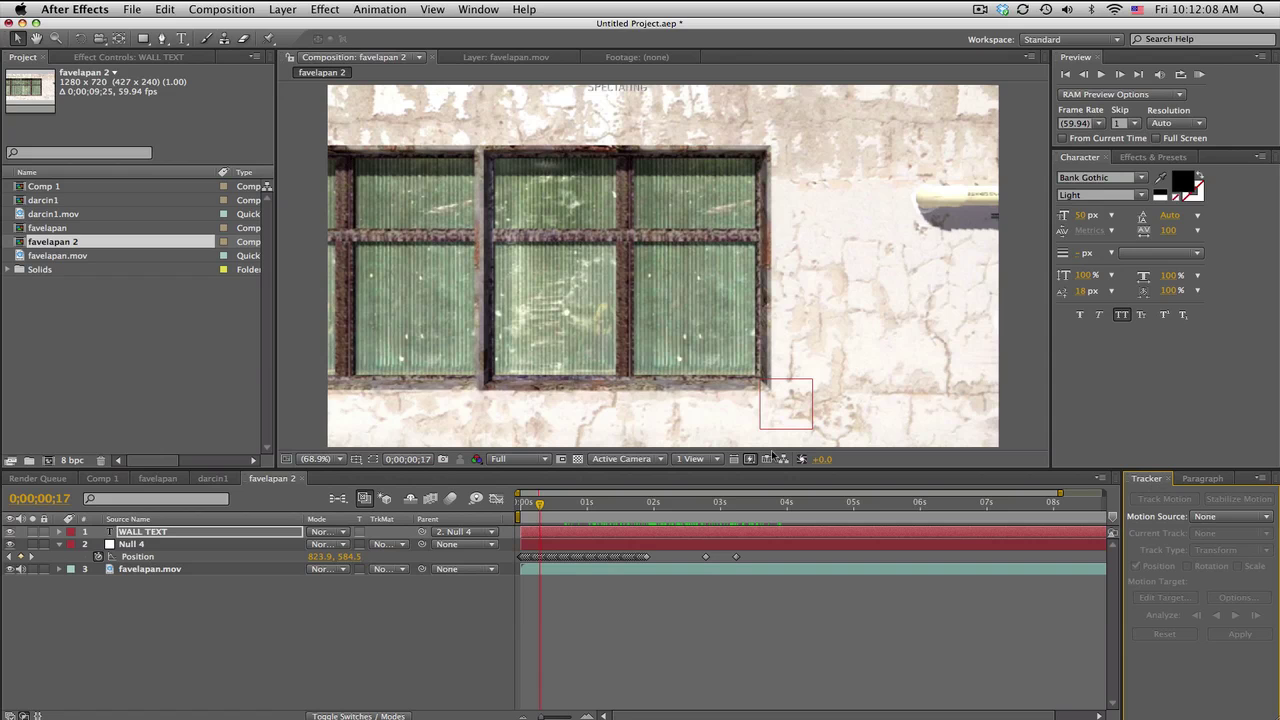
drag(540, 504, 579, 505)
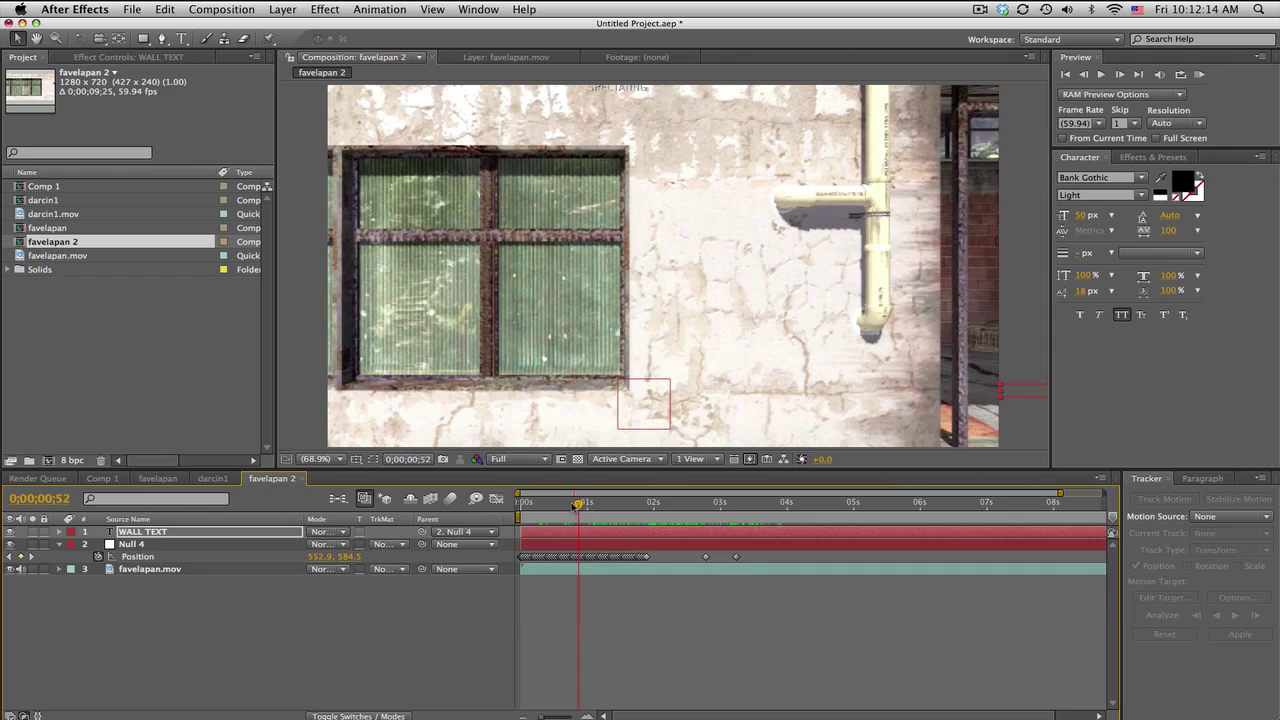
drag(577, 505, 622, 503)
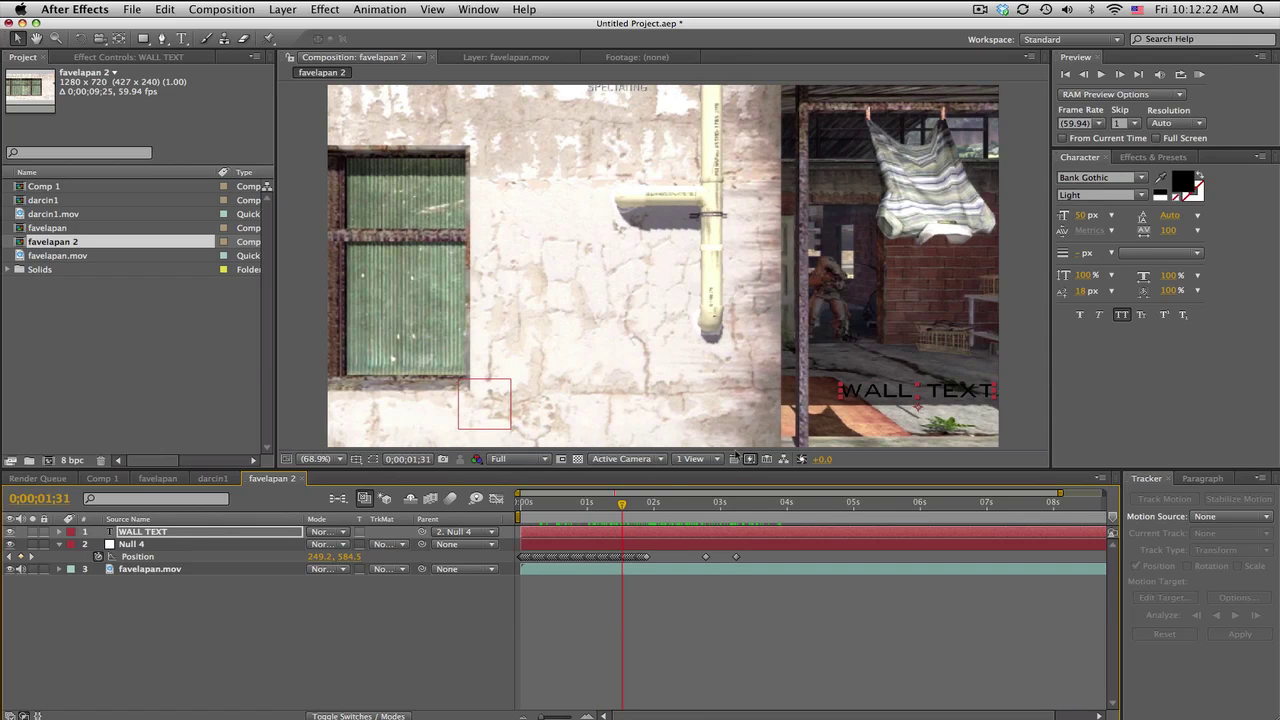
drag(529, 505, 659, 505)
Step: Switch to darcin1 and scrub to check the WHATS UP GUYS BAKER HERE text tracks the soldier
click(212, 478)
drag(575, 505, 883, 505)
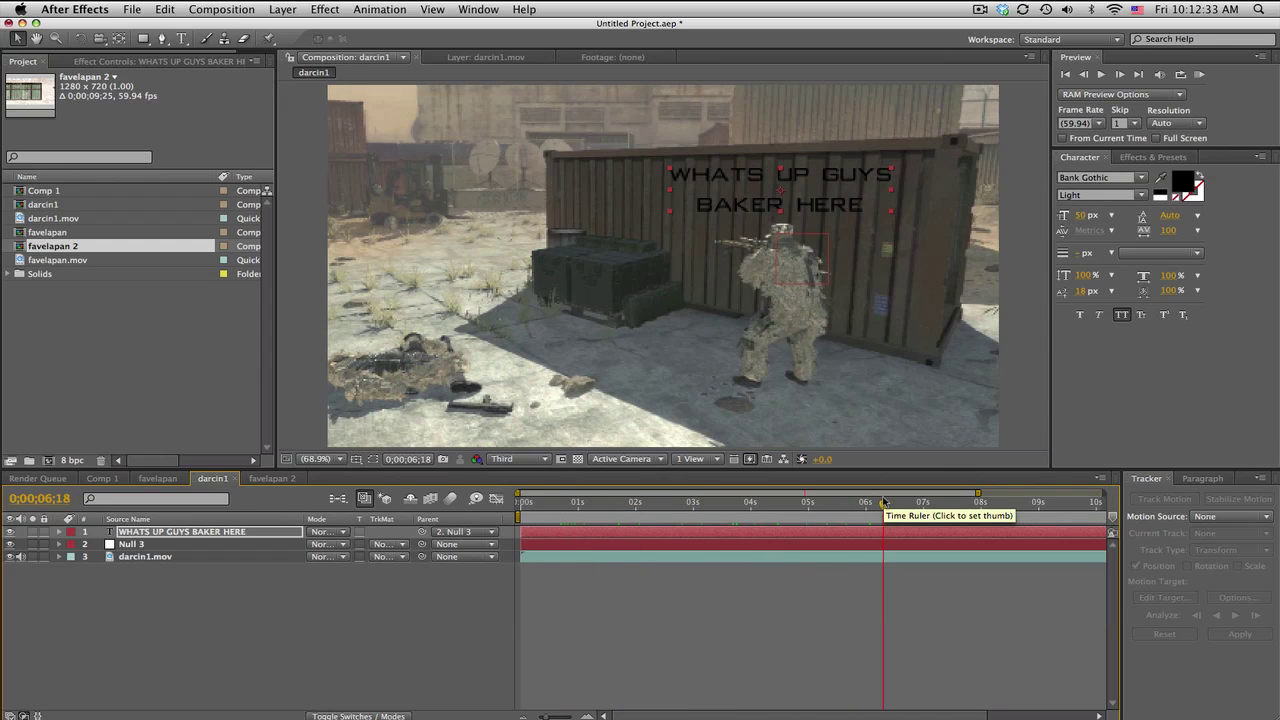
drag(883, 505, 558, 505)
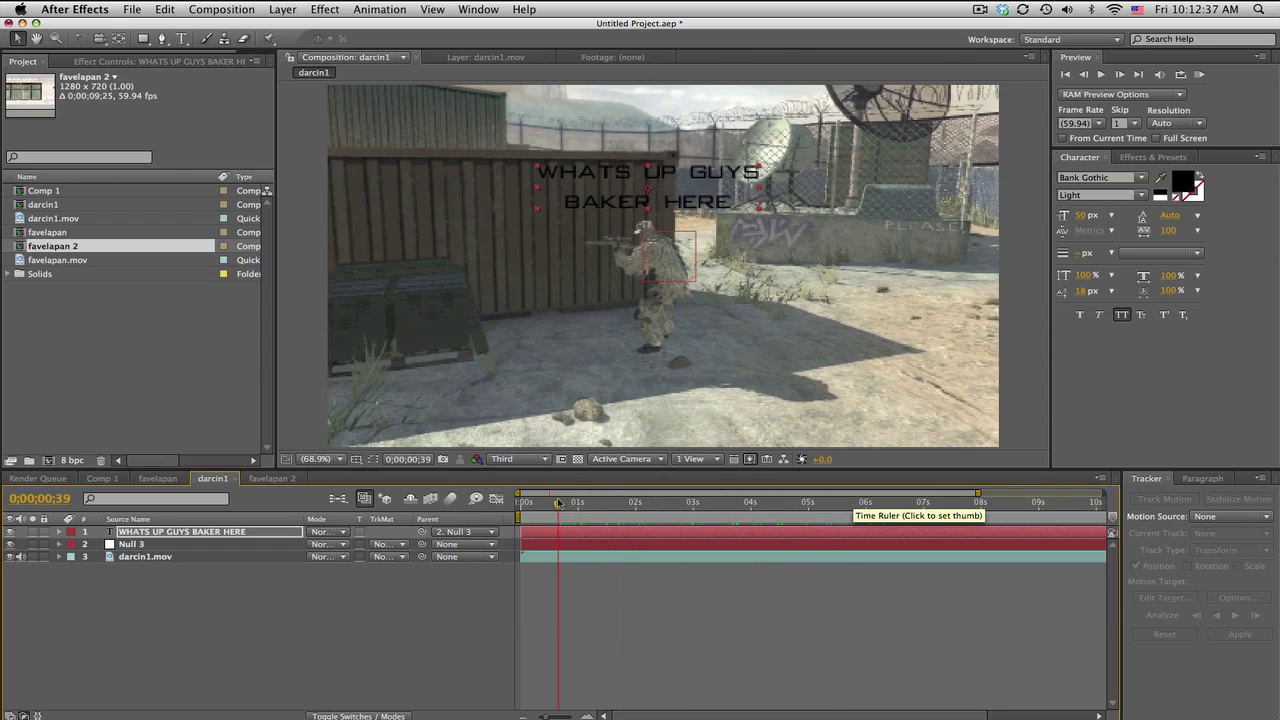